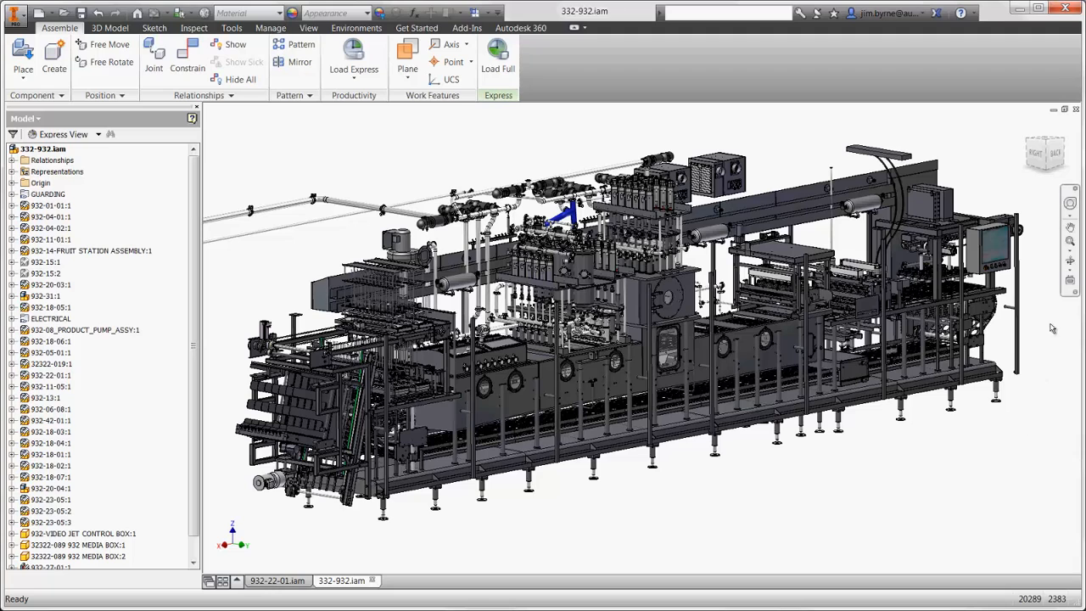
- Isolate the sub-assemblies 932-05-01:1 and 932-22-01:1 at the control-panel end of the machine
click(1070, 243)
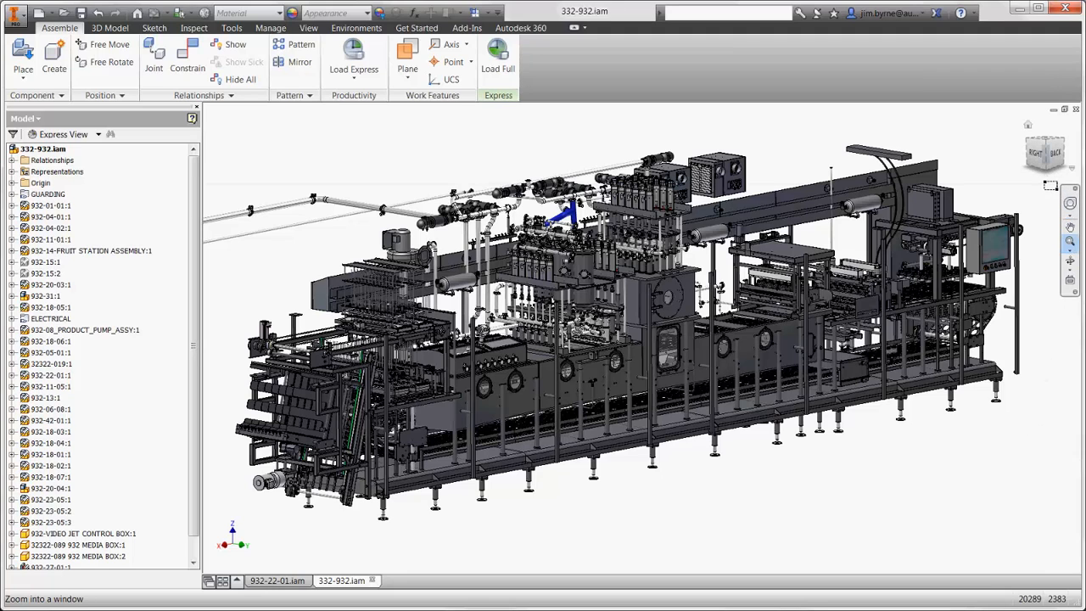
drag(1078, 154, 827, 369)
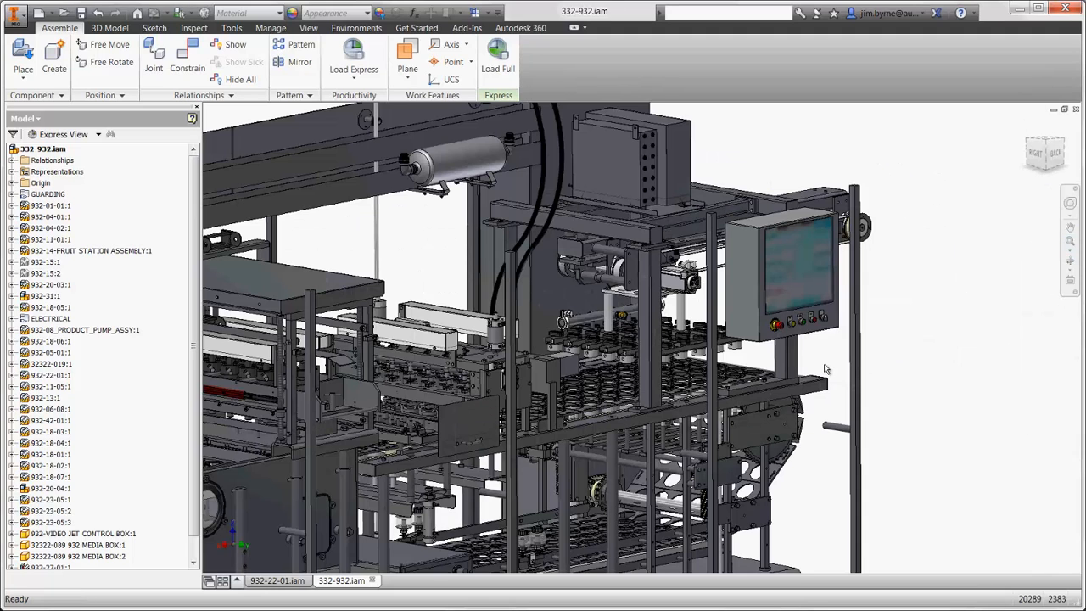
click(694, 346)
ctrl+click(661, 430)
right_click(661, 431)
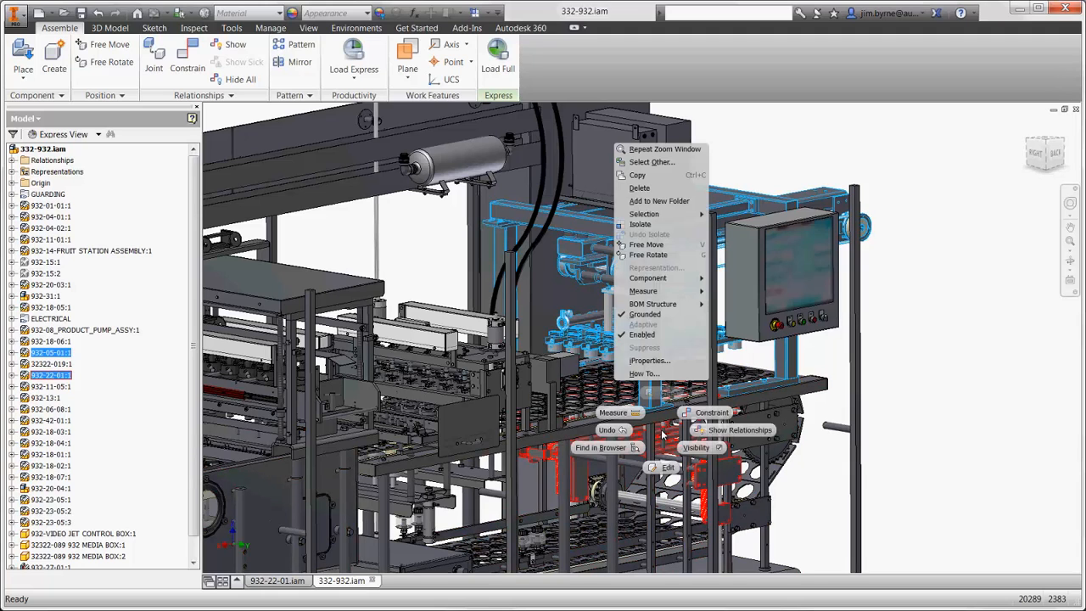
click(644, 223)
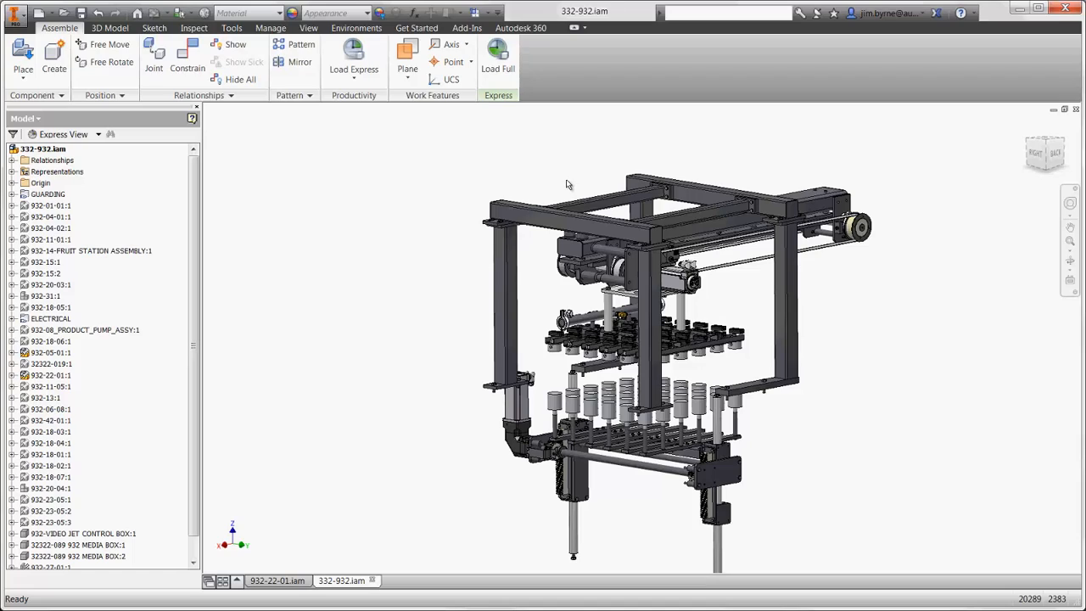
- Take a closer look at the isolated lift mechanism and close the 332-932.iam assembly
scroll(567, 184, up, 5)
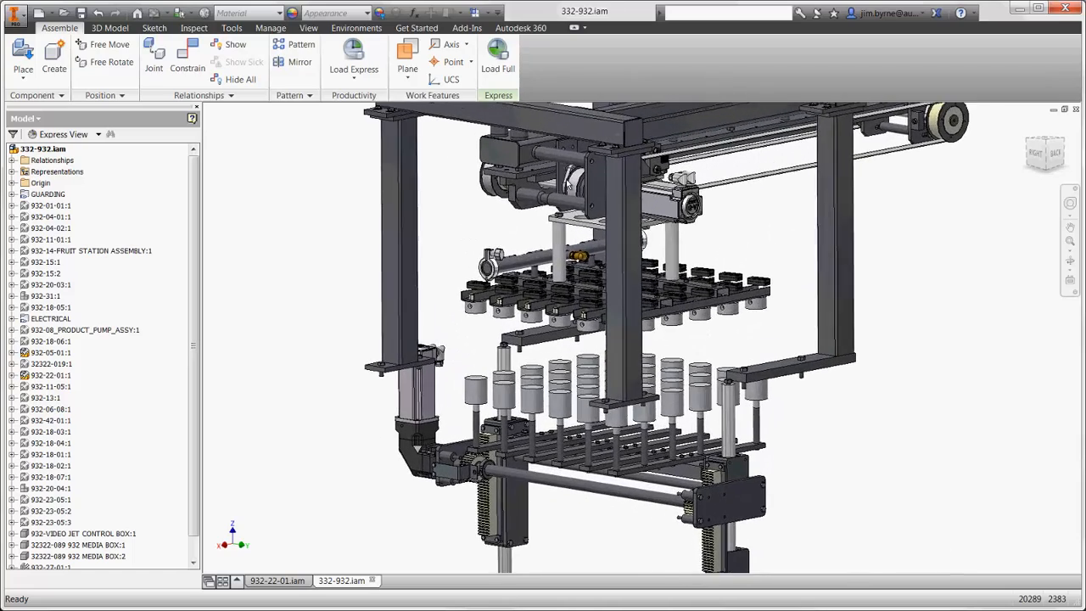
scroll(568, 184, up, 4)
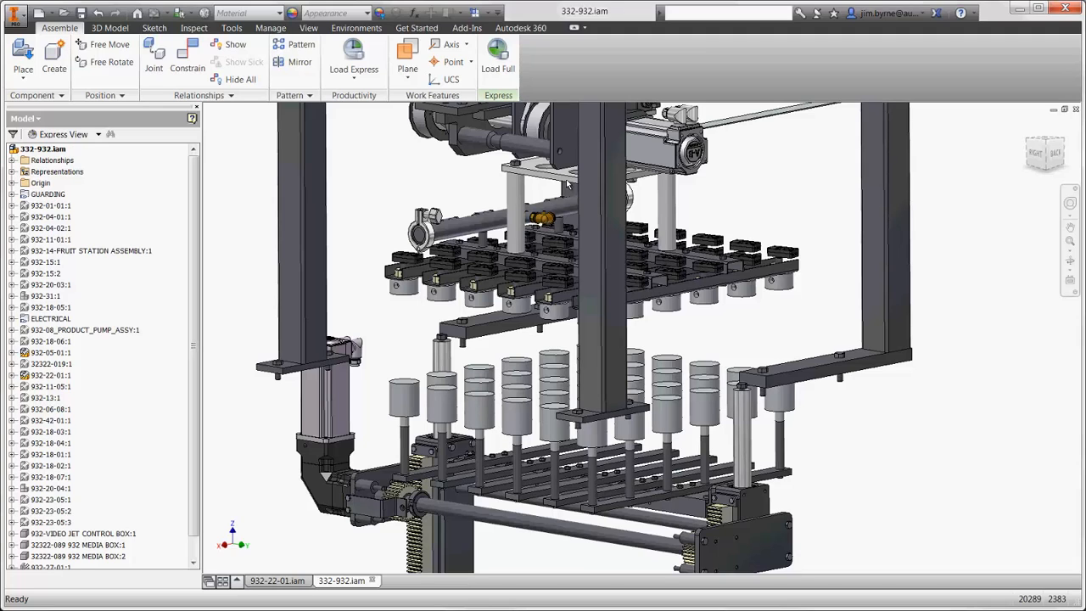
click(568, 184)
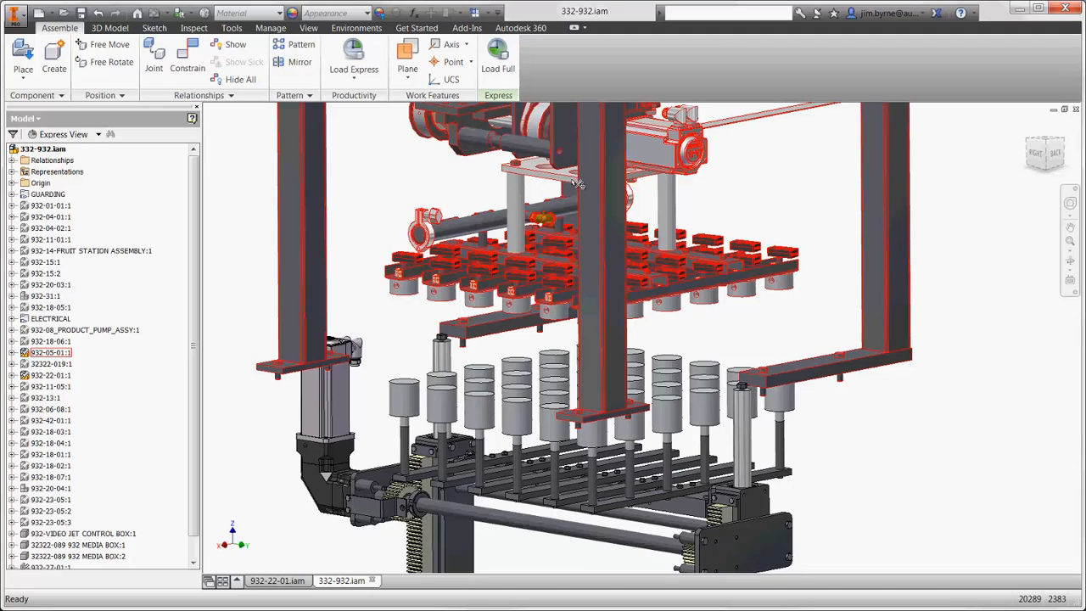
click(1075, 113)
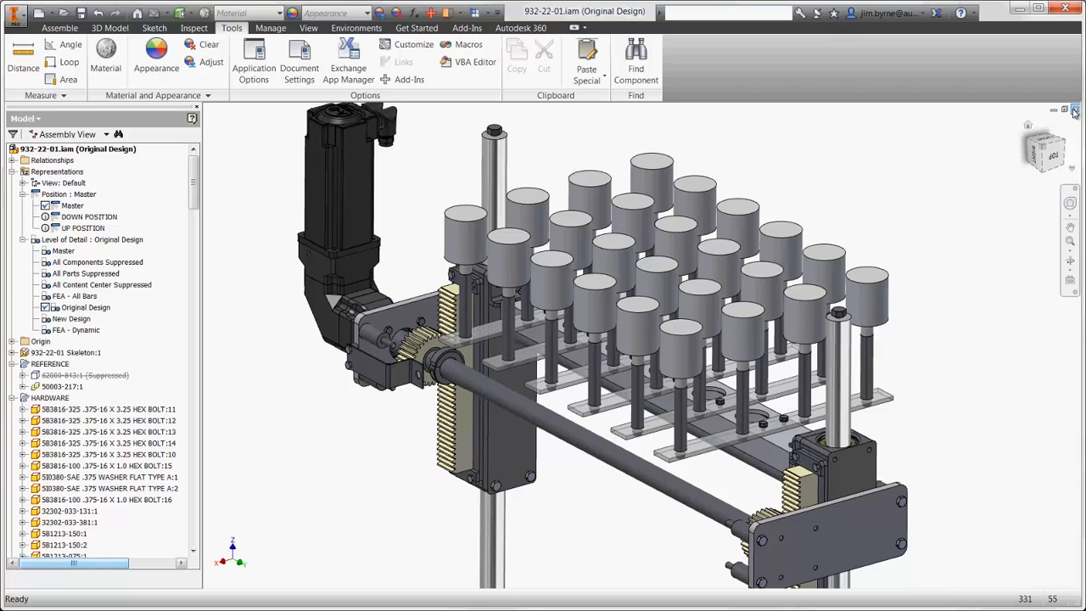
- Open the front bar part 71007-079.ipt and set its Length parameter to 22.5 in + 0.625 in + 0.625 in
right_click(713, 450)
click(718, 328)
click(722, 68)
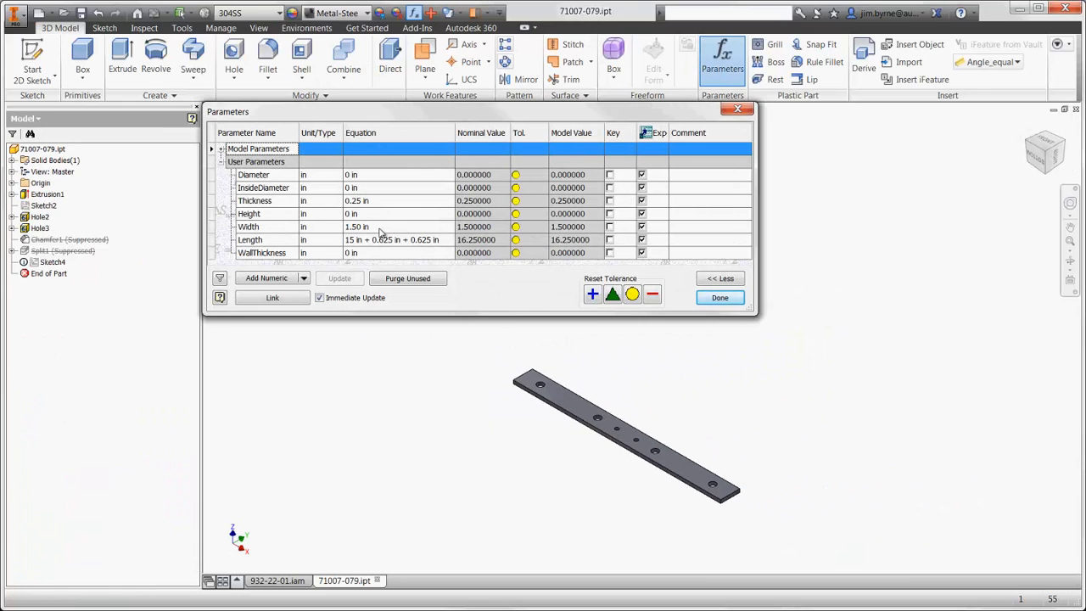
click(350, 244)
double_click(349, 241)
text(22.5)
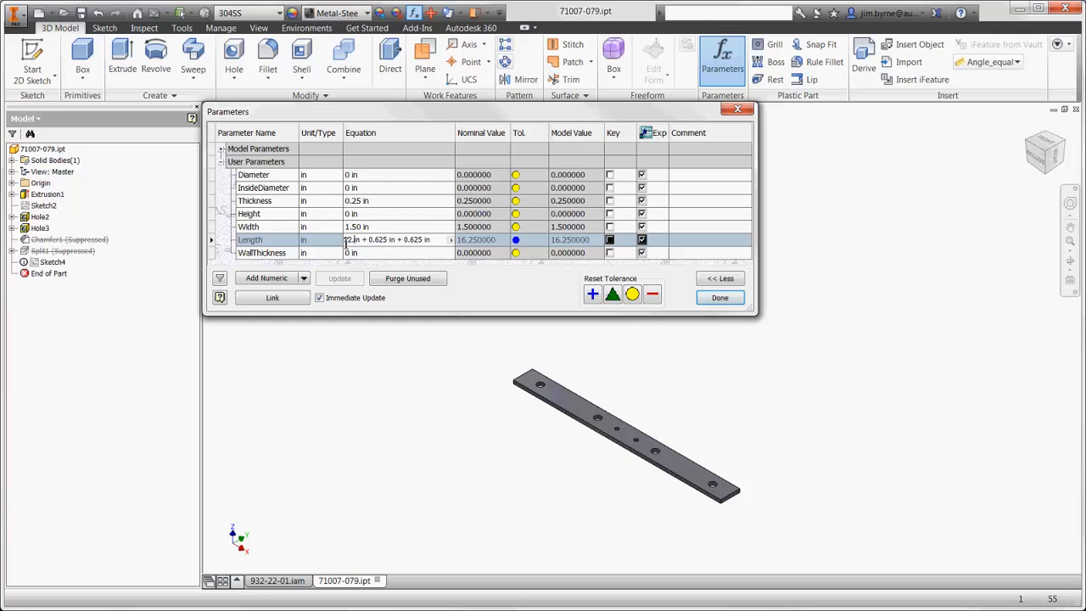
key(Return)
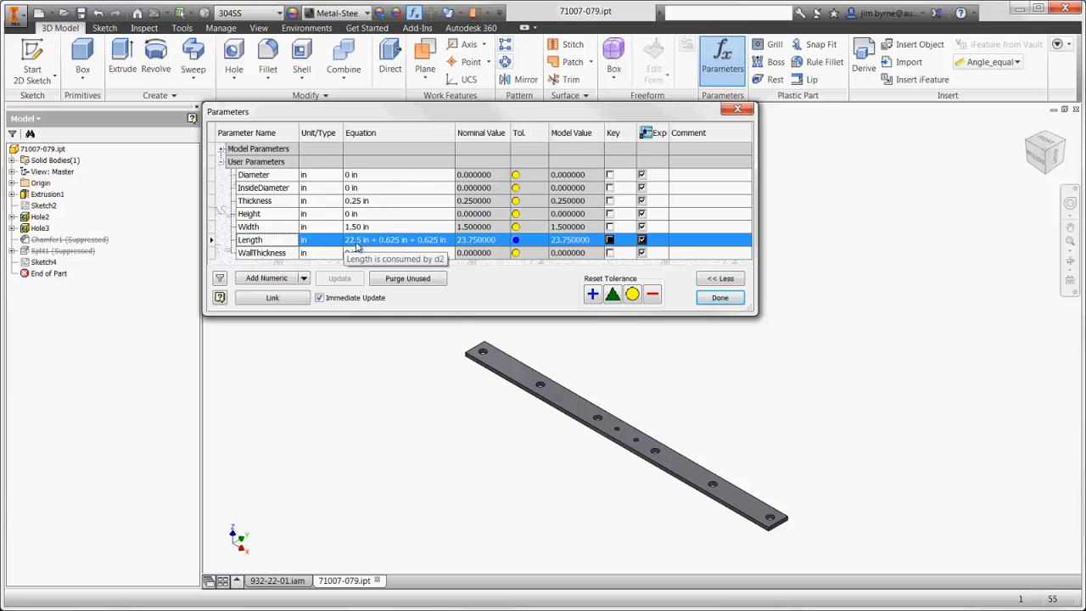
click(701, 297)
- Return to 932-22-01.iam and activate the New Design level of detail, followed by FEA - All Bars
click(257, 580)
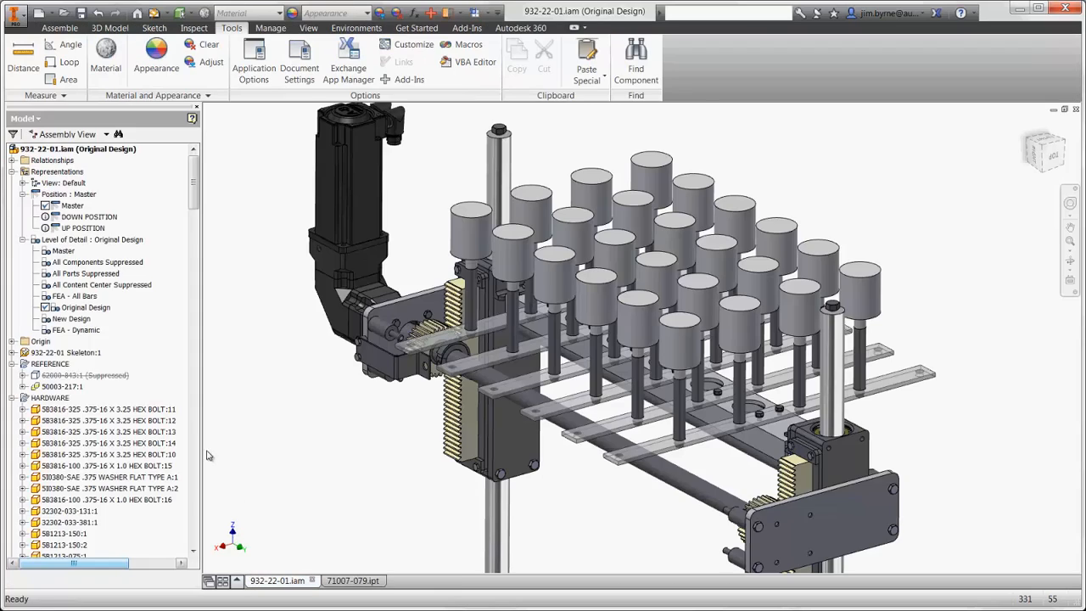
double_click(83, 319)
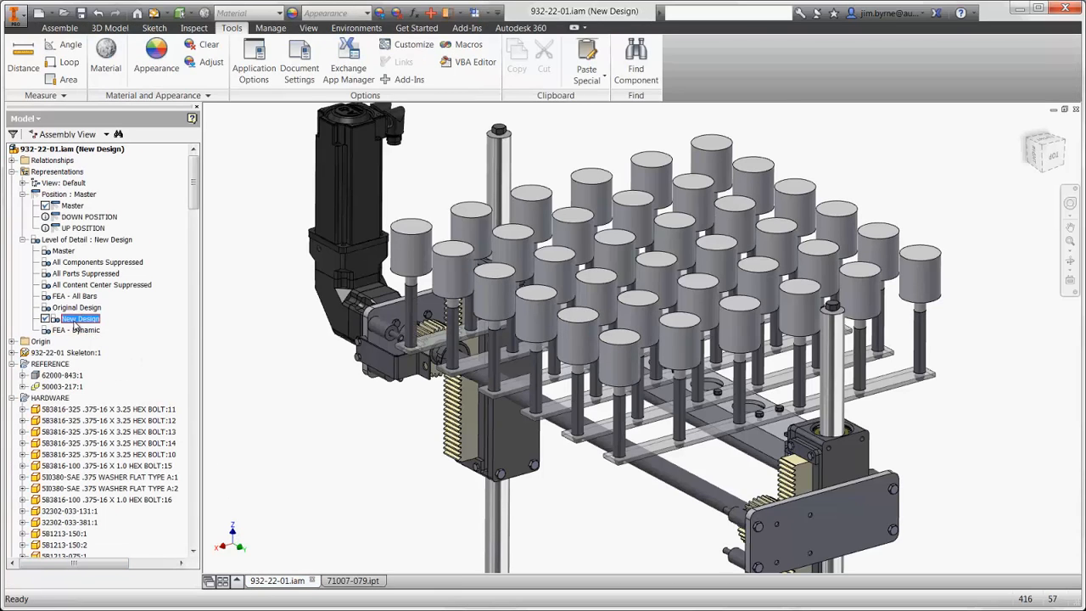
double_click(79, 296)
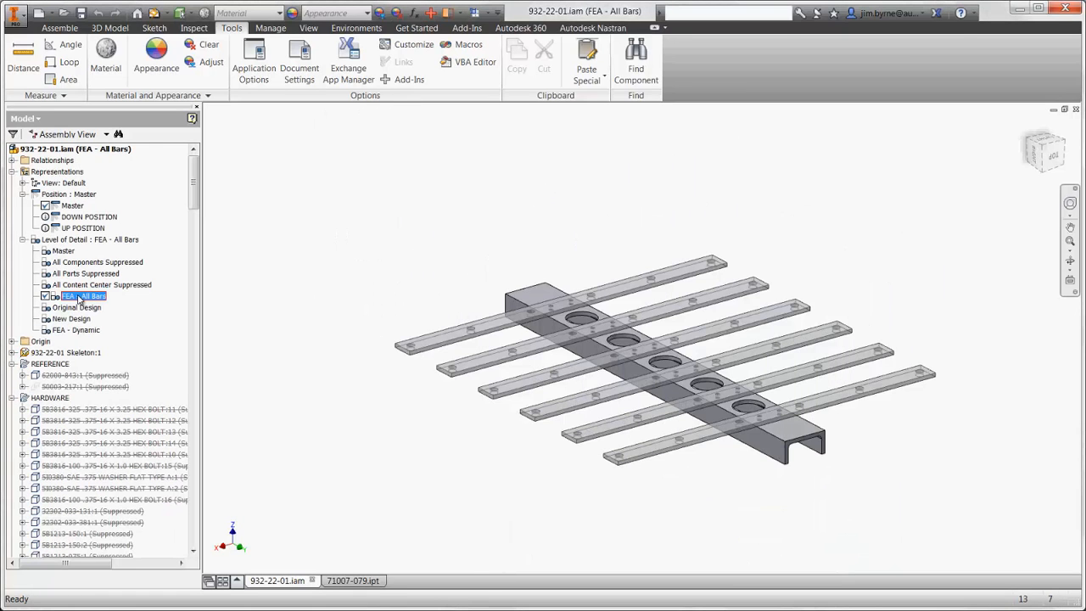
key(Home)
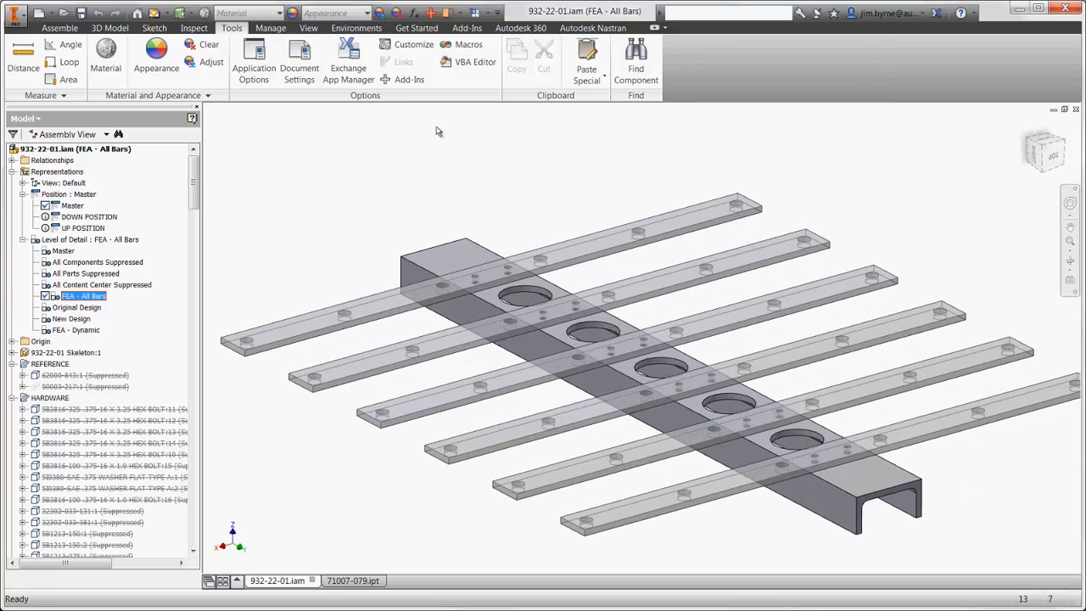
- Show the Autodesk Nastran model tree and change the type of Analysis 1 to Normal Modes
click(587, 28)
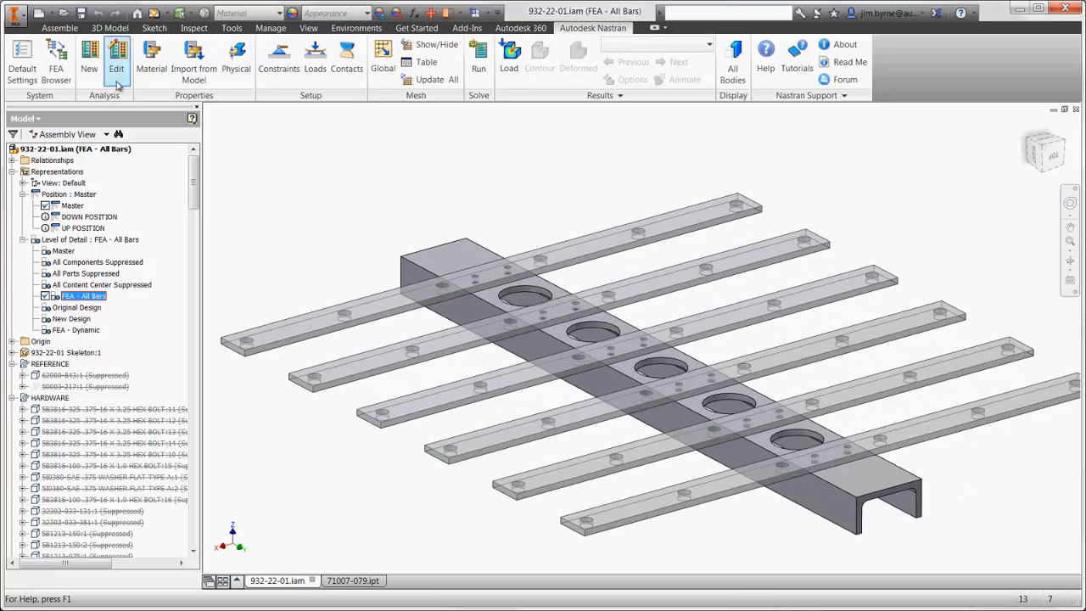
click(55, 69)
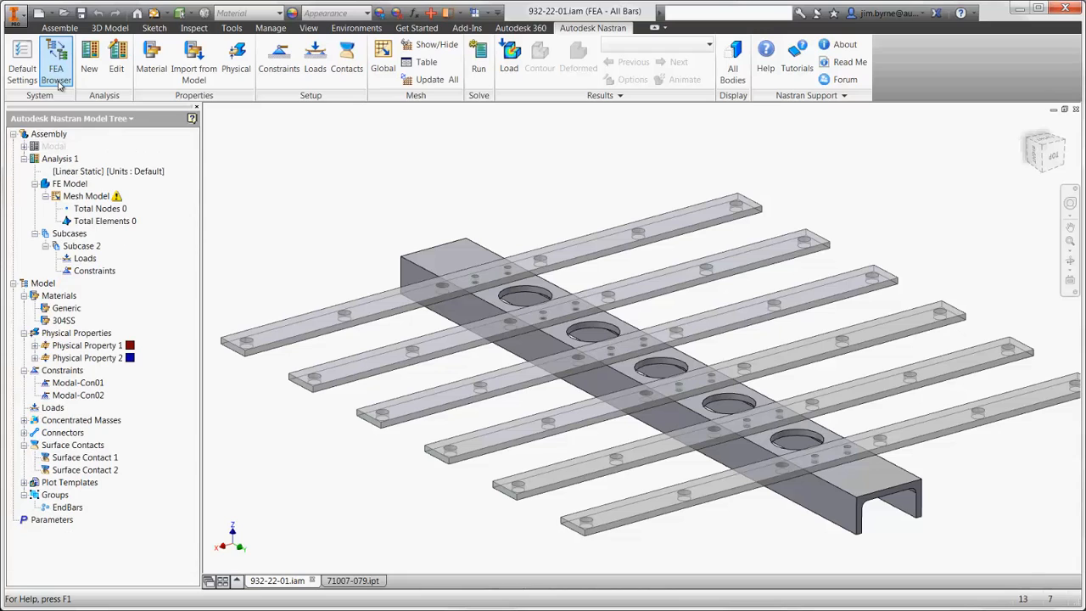
click(83, 172)
right_click(70, 161)
click(95, 179)
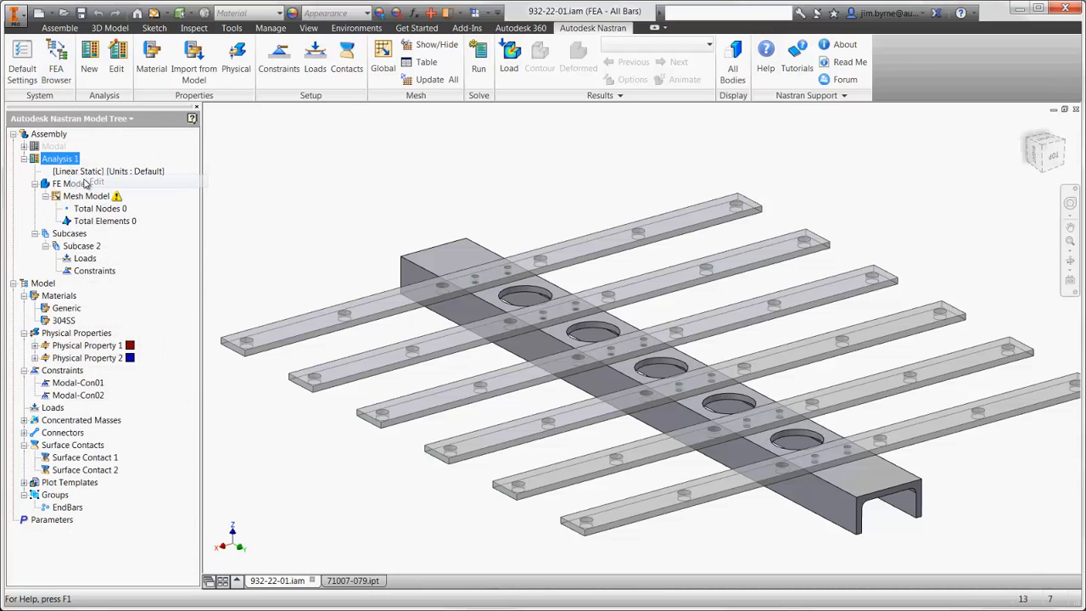
click(372, 188)
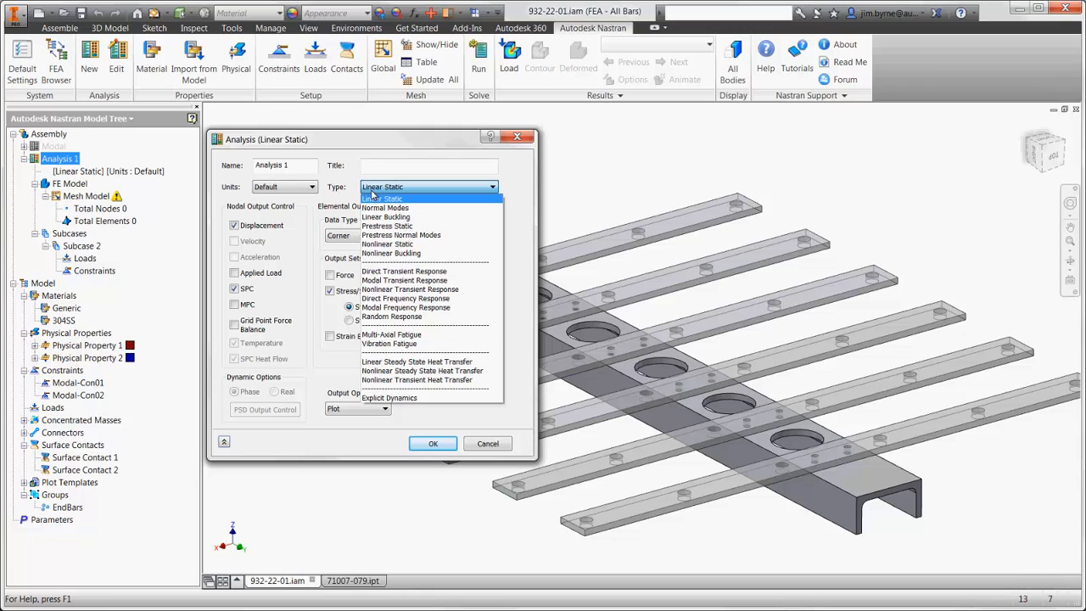
click(386, 208)
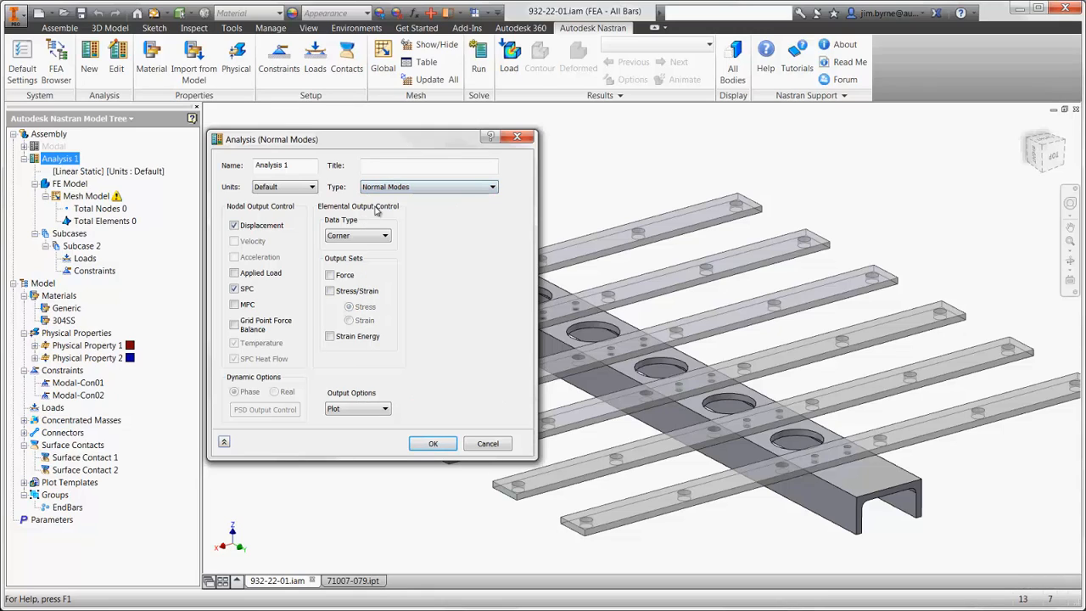
click(432, 445)
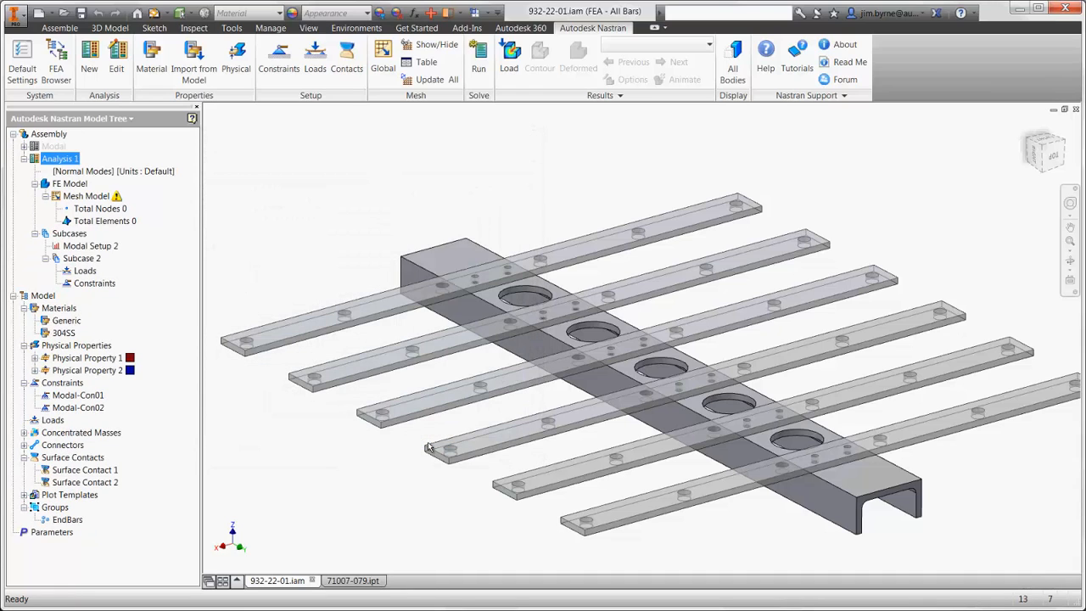
- Start a new physical property with Shell Elements, material 304SS and Associated Geometry enabled
click(241, 58)
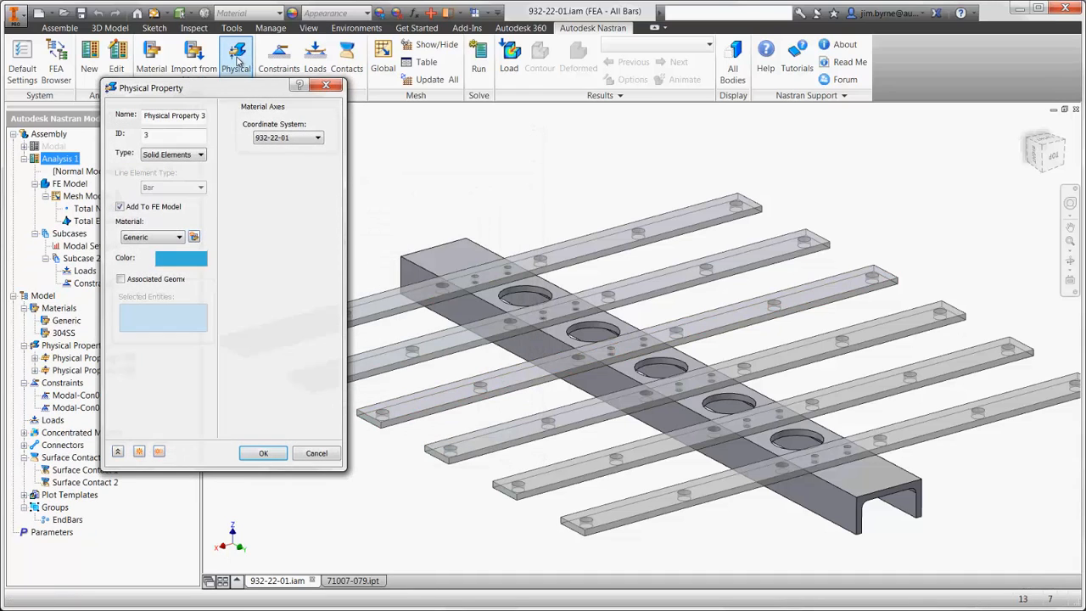
click(189, 155)
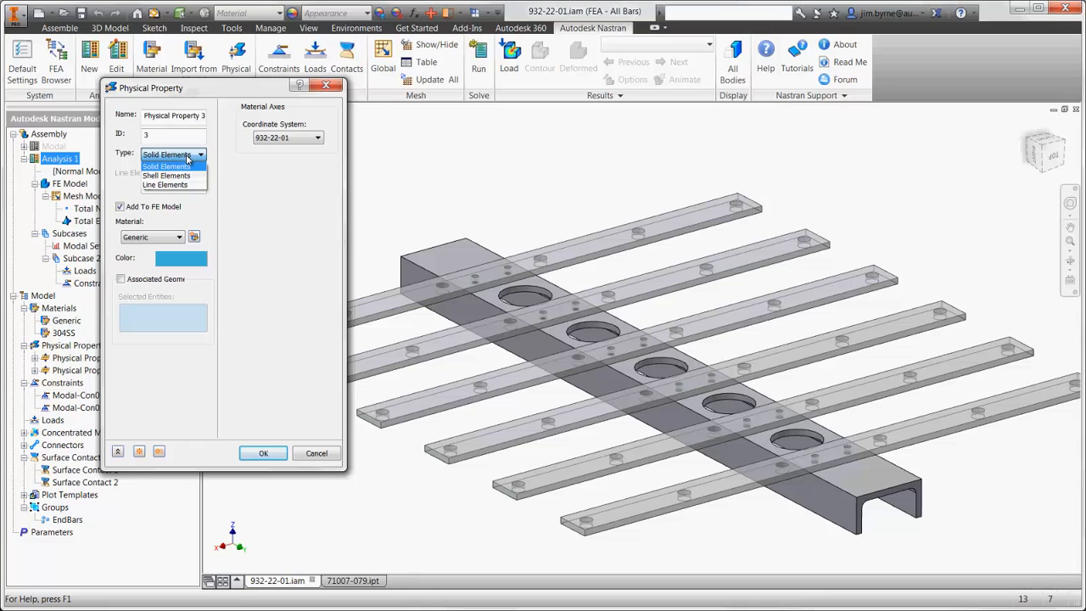
click(166, 175)
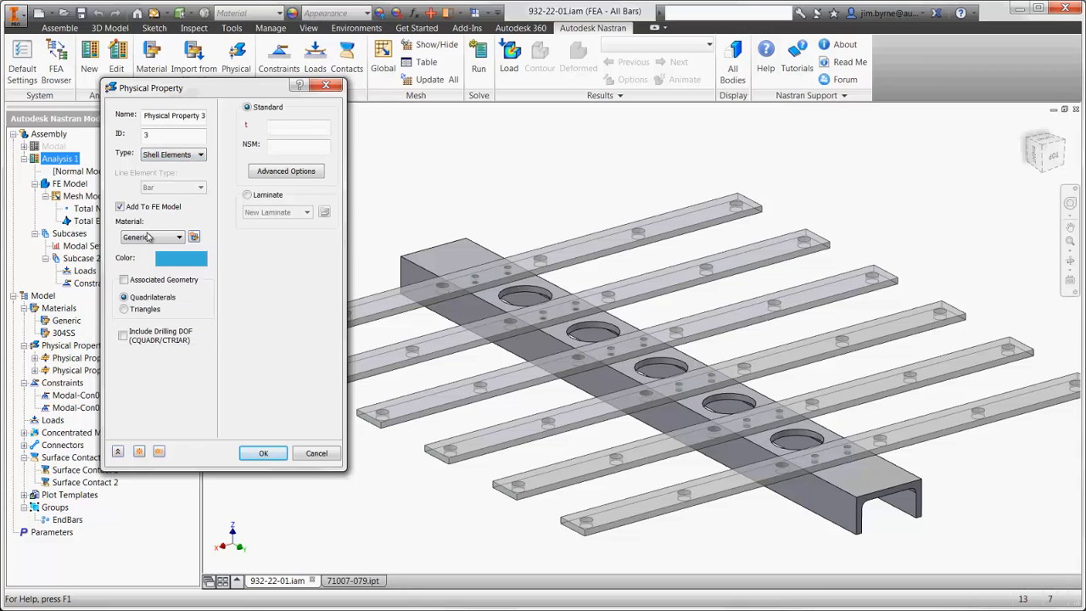
click(151, 238)
click(135, 257)
click(124, 279)
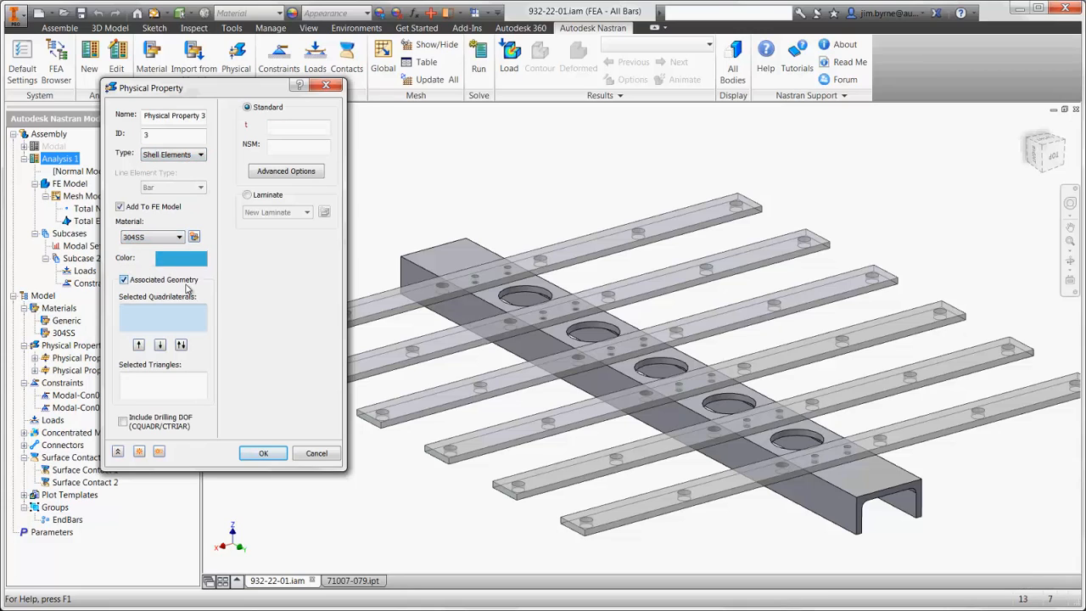
- Assign three outer faces of the channel and one face of each of the six bars as the property's quadrilateral geometry
click(403, 272)
click(443, 259)
click(474, 247)
shift+middle_drag(475, 248, 472, 248)
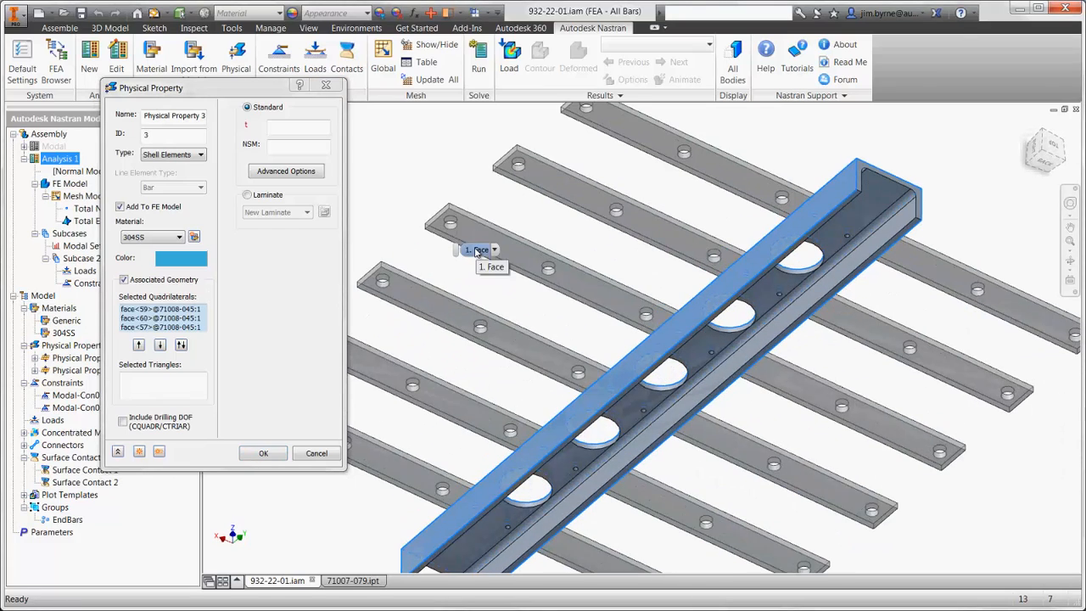
click(387, 468)
click(442, 404)
click(493, 348)
click(563, 283)
click(633, 222)
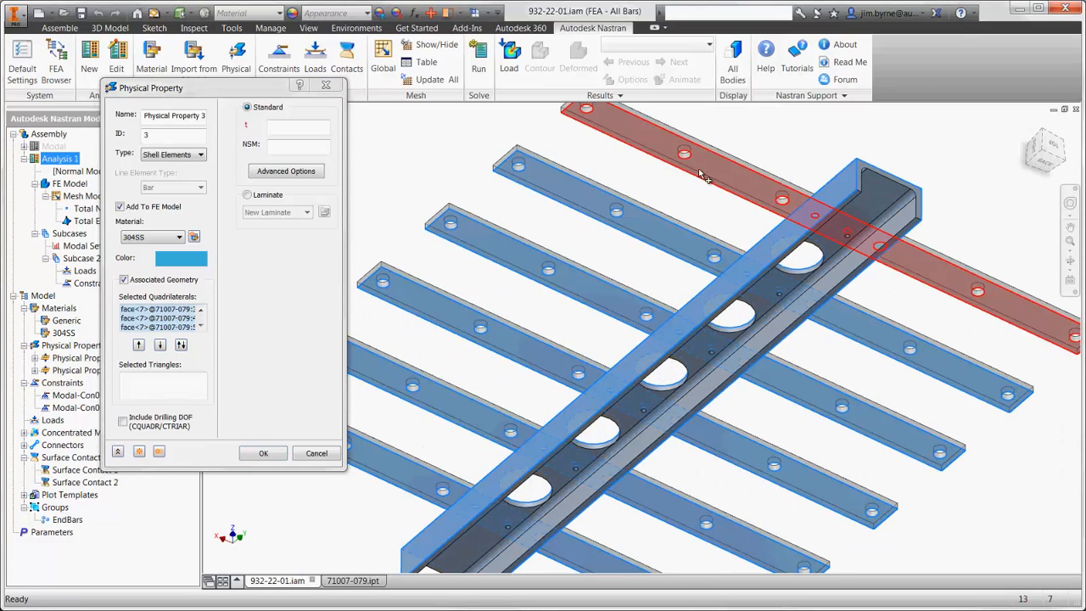
click(699, 168)
- Set the shell thickness t to 0.25 and create the physical property
click(322, 126)
text(0.25)
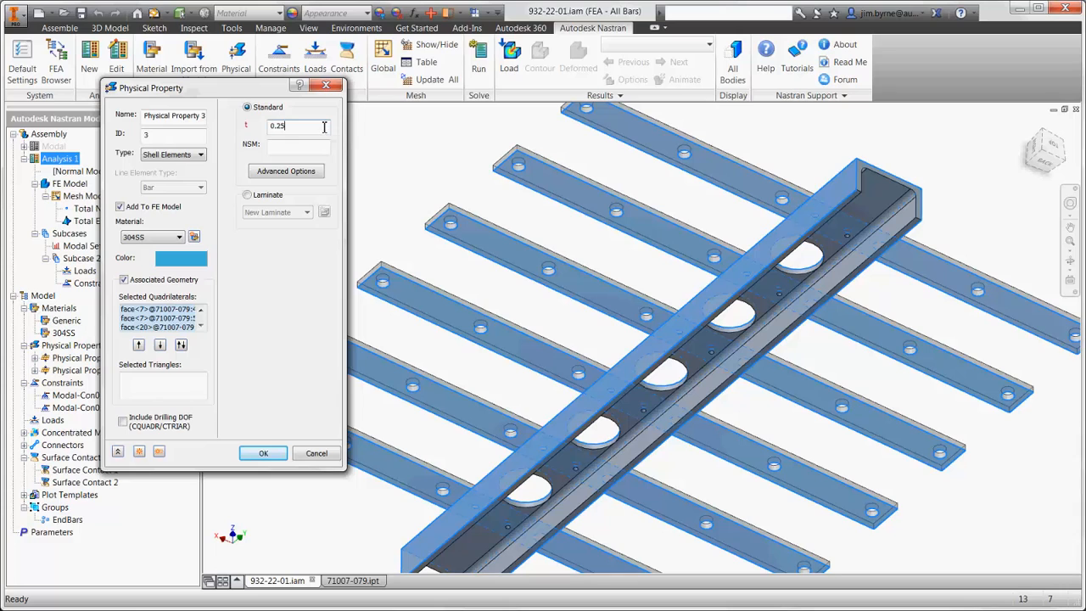
click(259, 454)
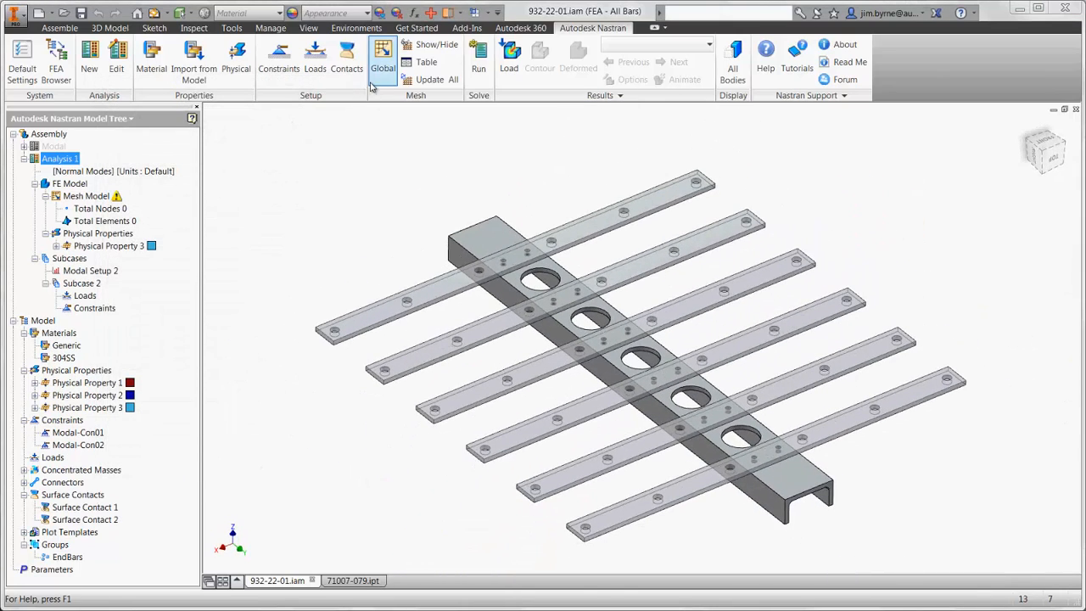
- Generate the global mesh with an element size of 0.375 in
click(383, 57)
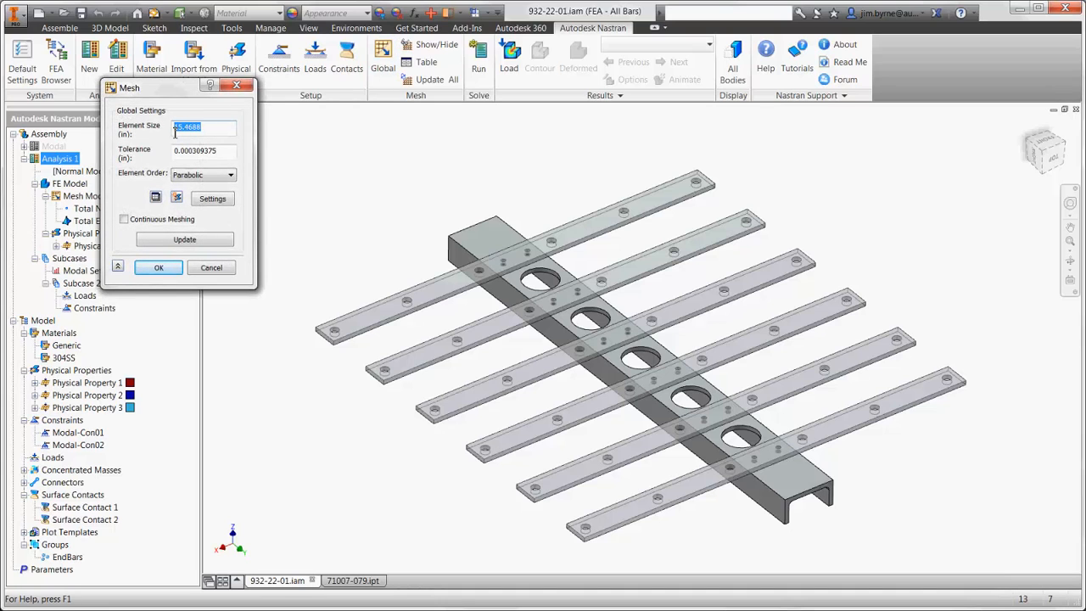
text(0.375)
key(Return)
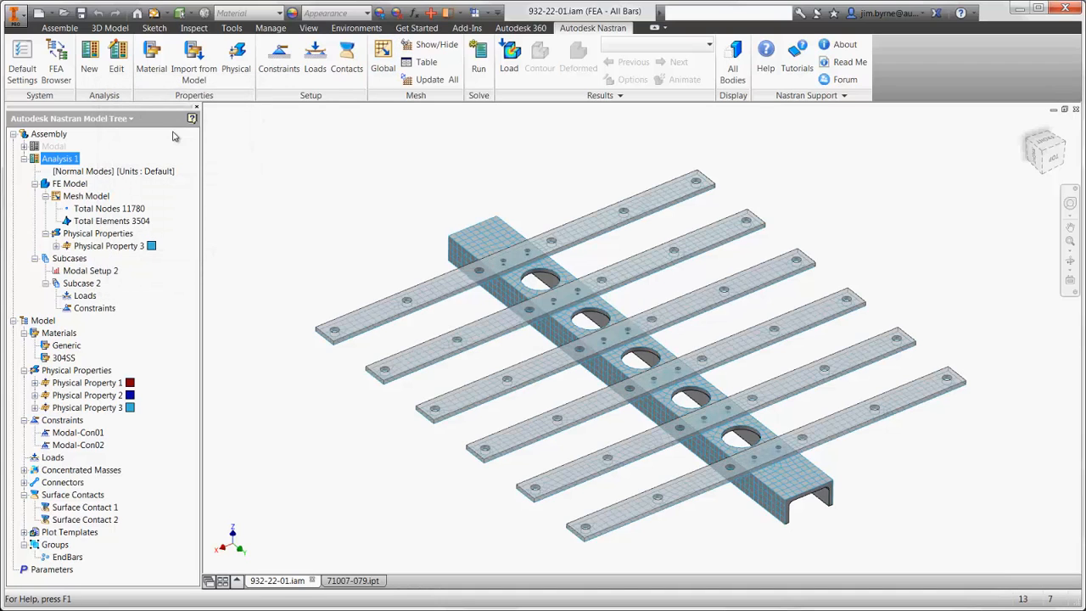
- Add a structural constraint to the channel's top end edge in Subcase 2, leaving rotation Rx free
click(280, 69)
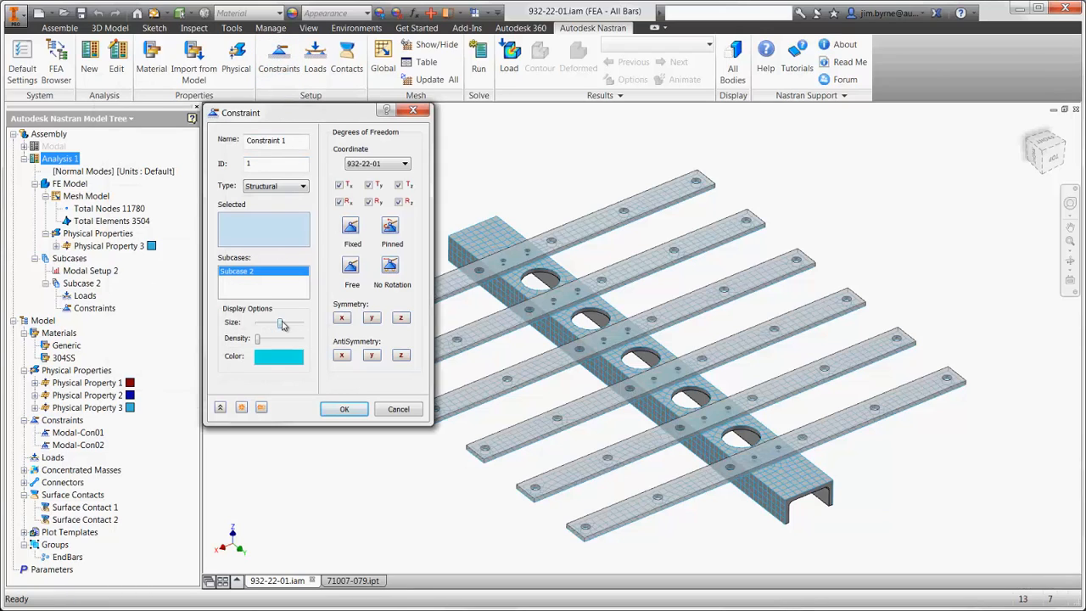
click(459, 228)
click(341, 202)
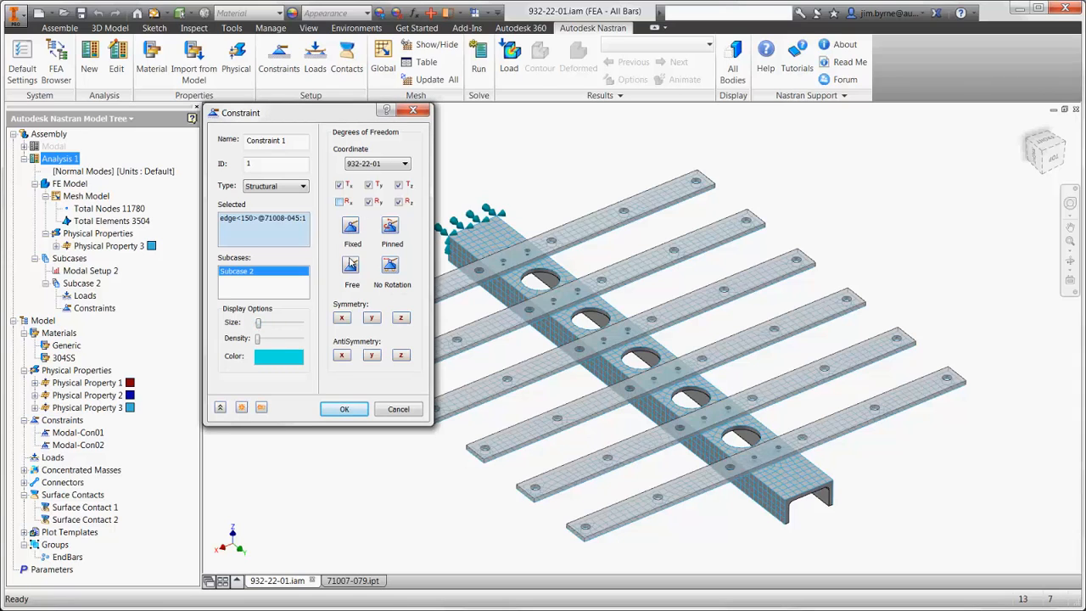
click(342, 409)
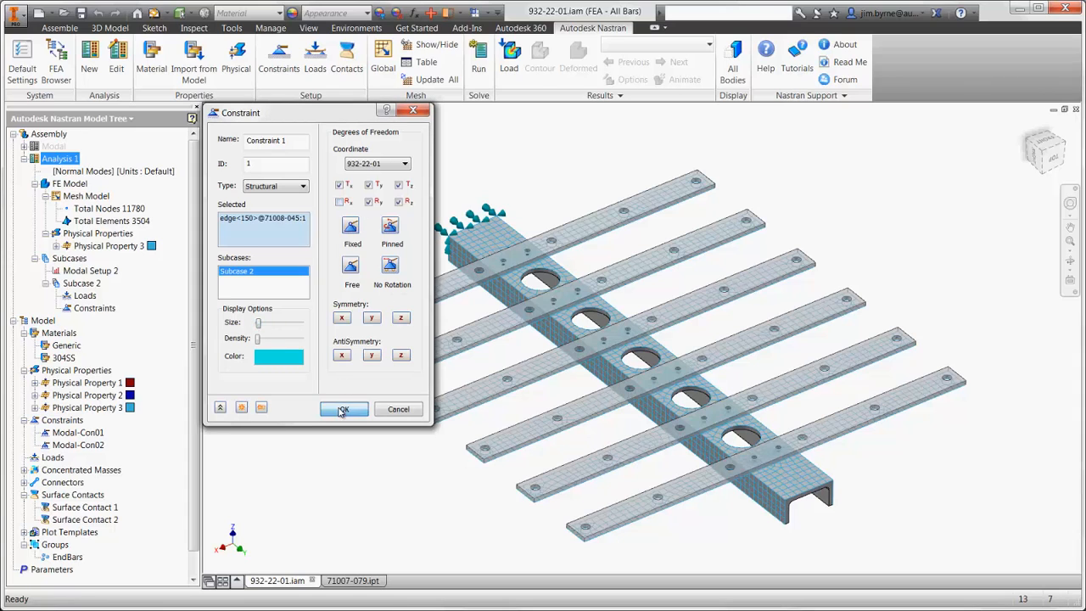
- Add a structural constraint to the top edge at the channel's other end in Subcase 2, leaving rotation Rx and translation Ty free
click(279, 59)
drag(281, 323, 258, 324)
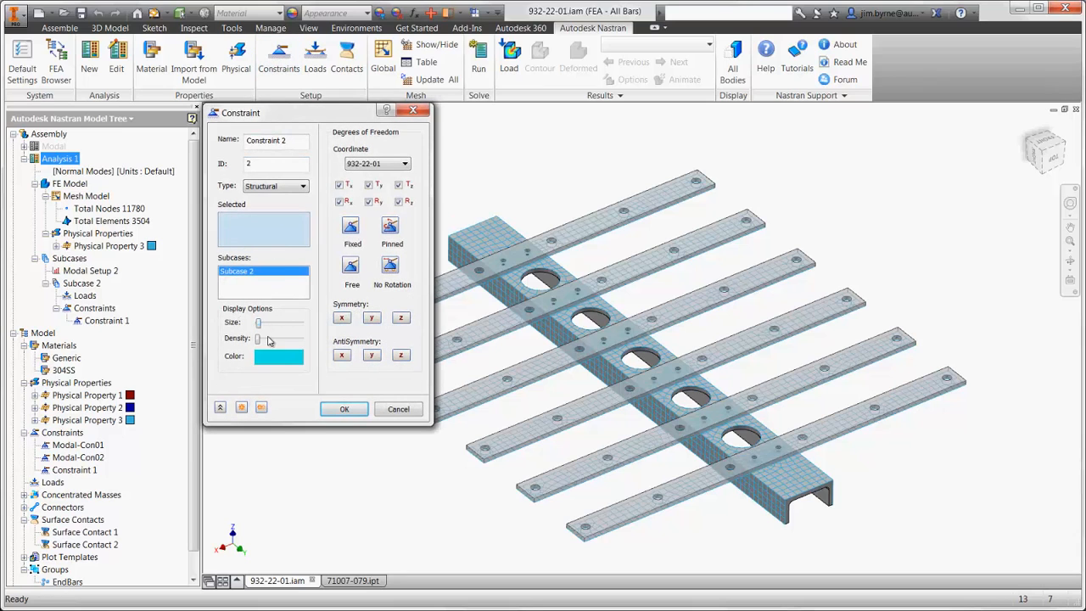
click(810, 496)
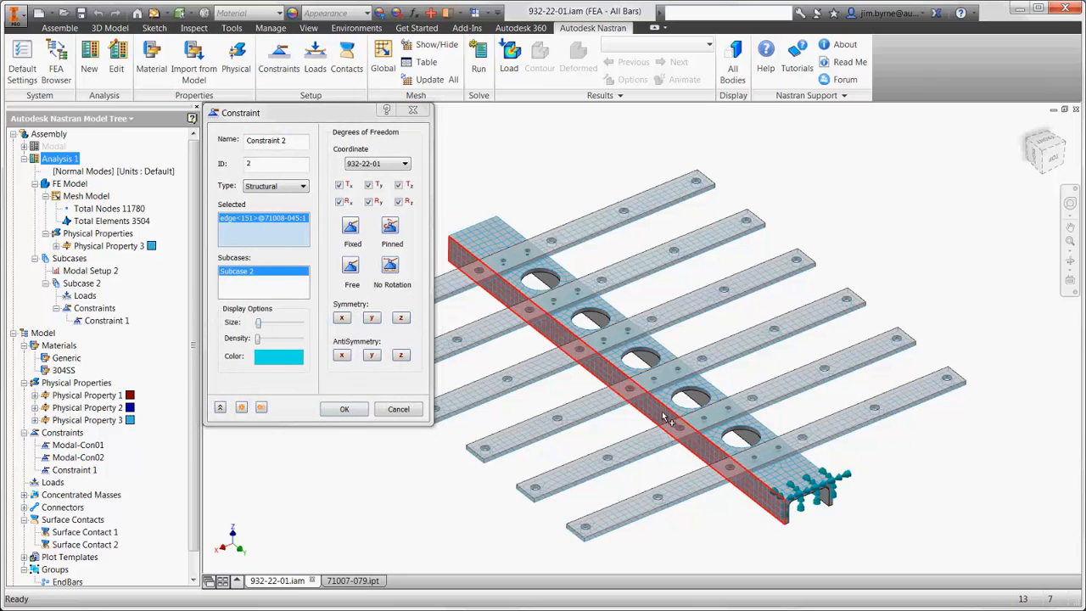
click(339, 202)
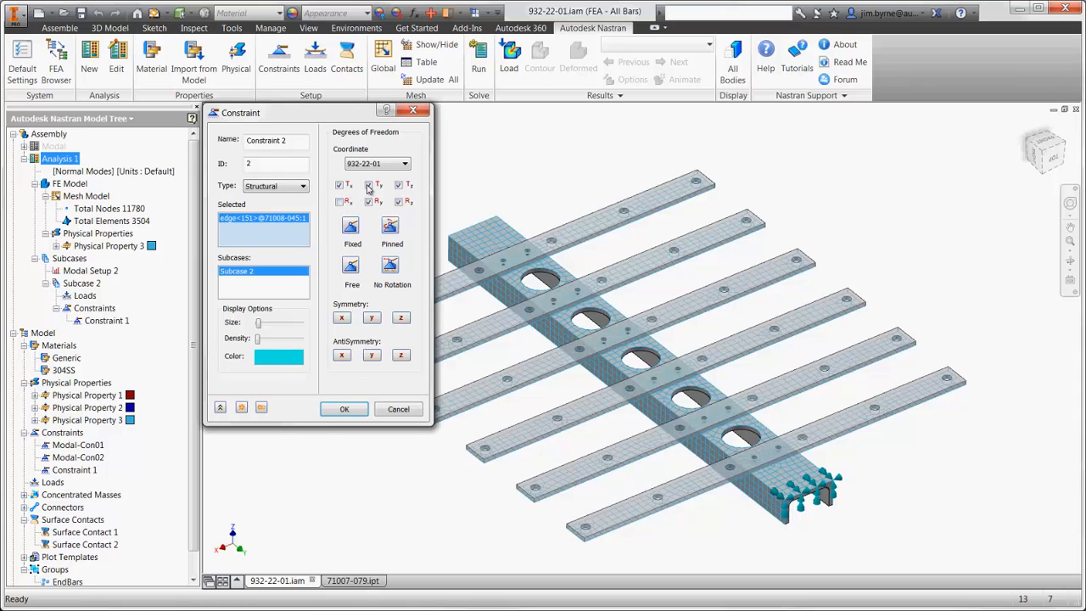
click(368, 185)
click(345, 409)
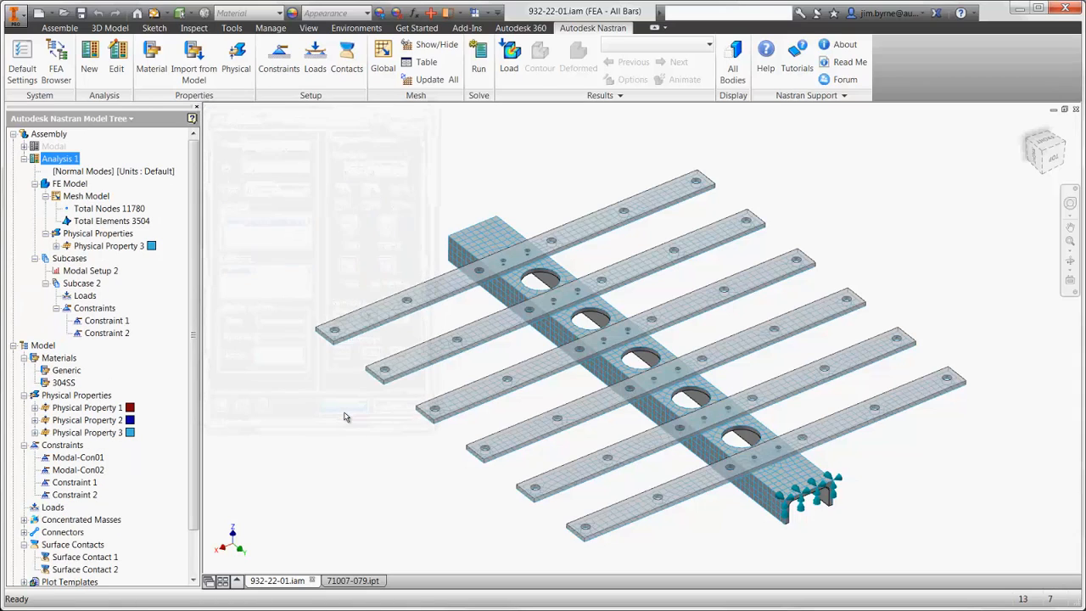
- Create an automatic welded surface contact with a maximum activation distance of 1 in
click(347, 60)
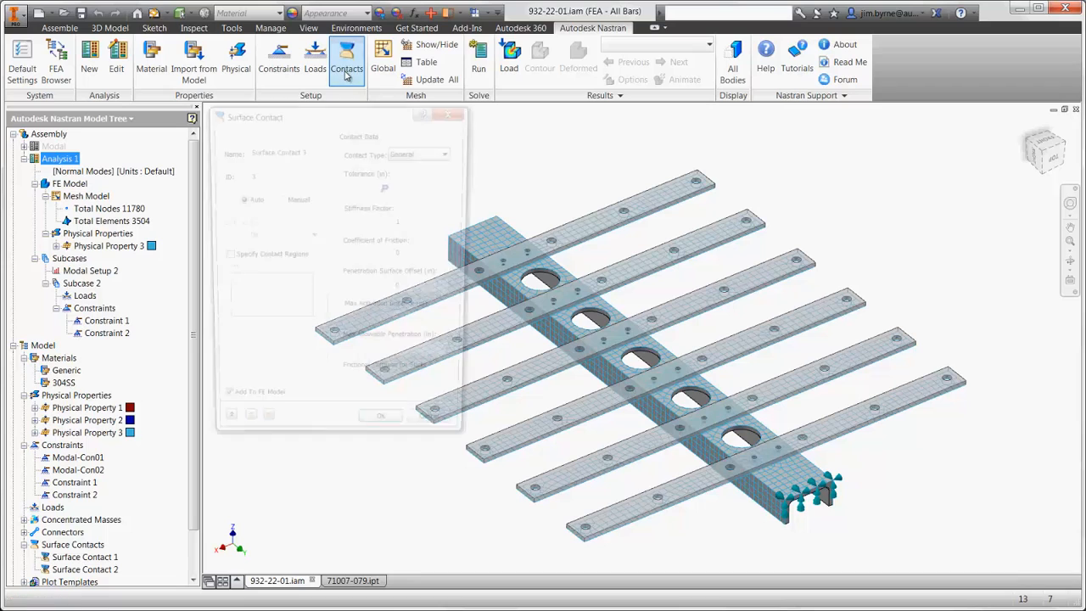
click(402, 152)
click(405, 171)
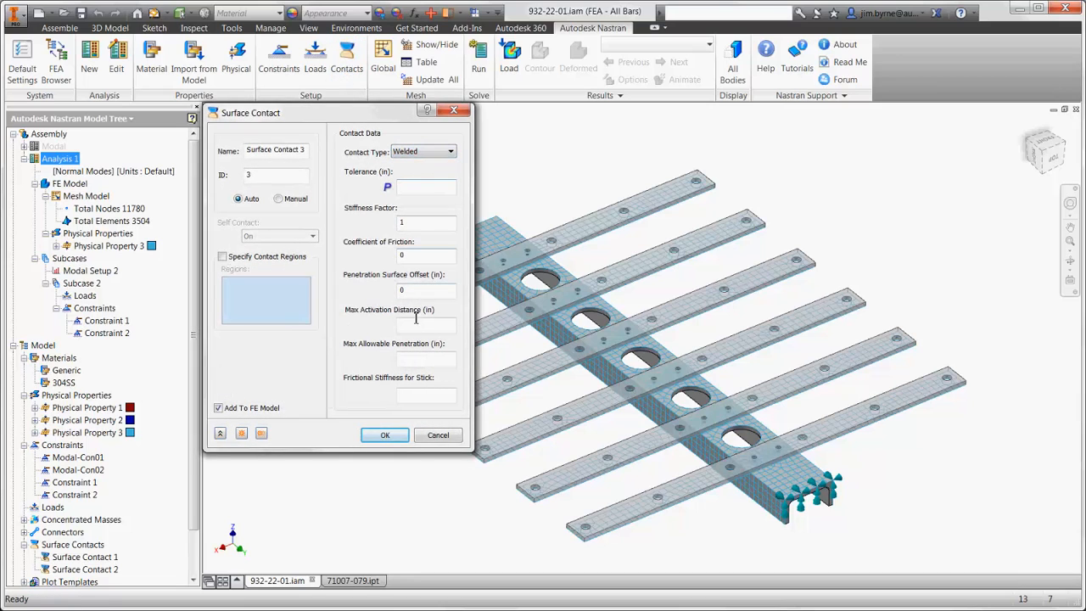
click(417, 325)
text(1)
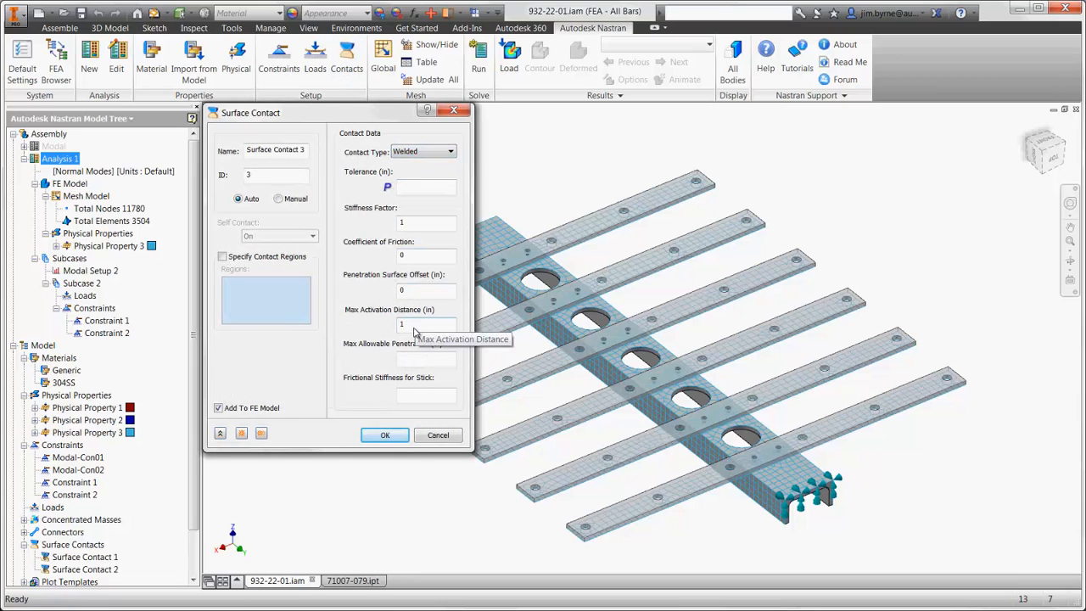
click(378, 436)
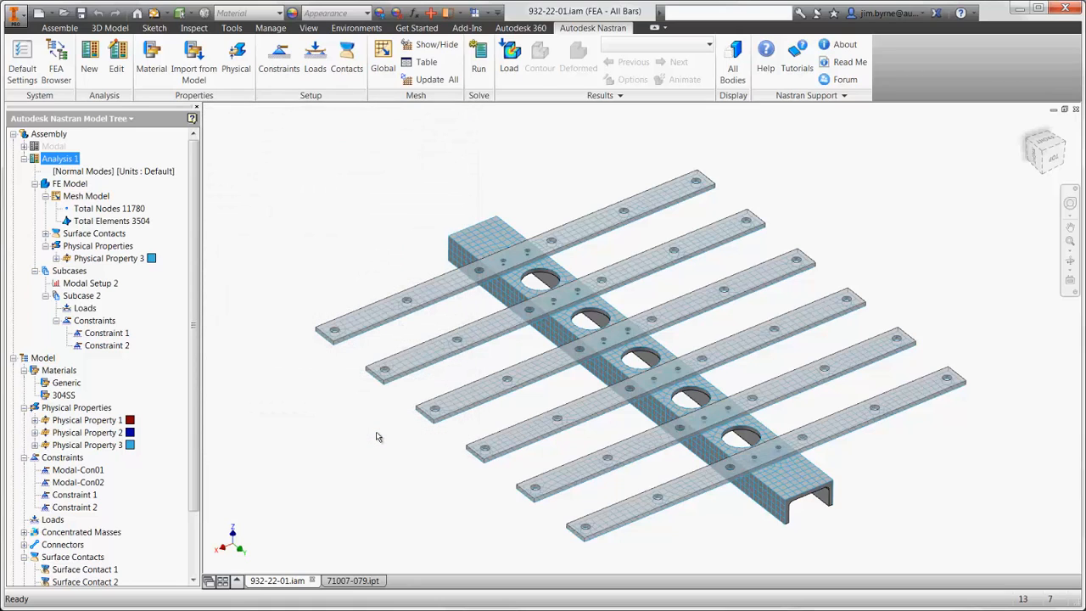
- Set the number of modes in Modal Setup 2 to 30 and solve the analysis
right_click(109, 283)
click(141, 288)
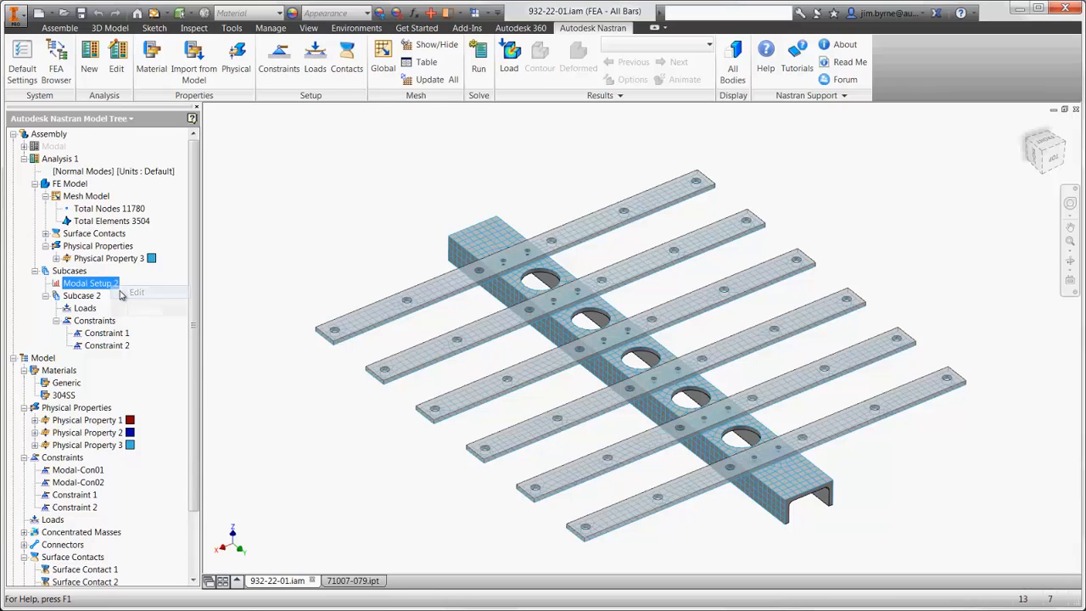
double_click(252, 175)
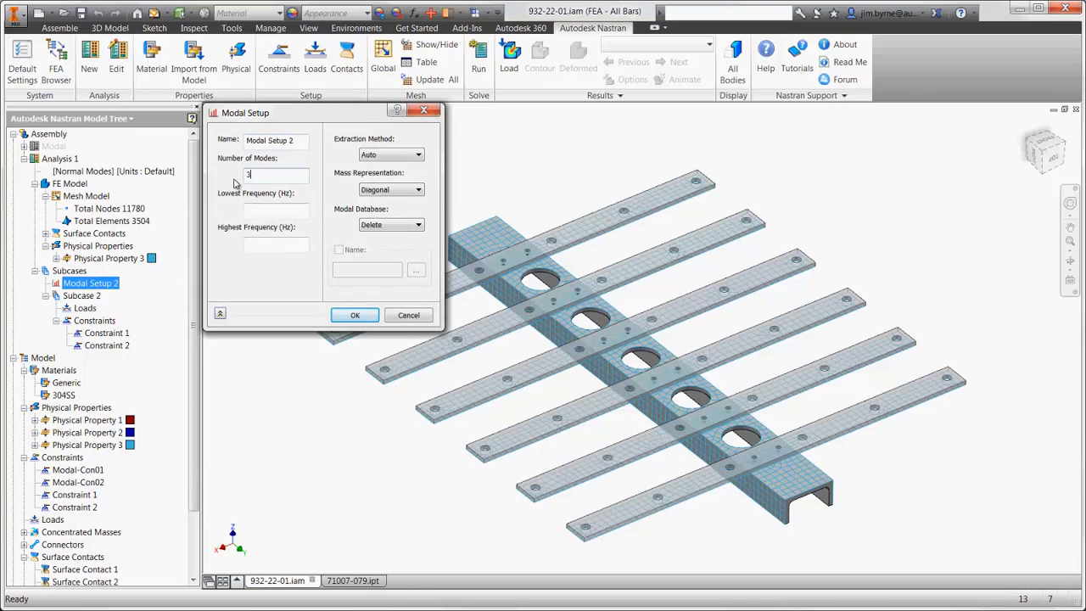
click(353, 315)
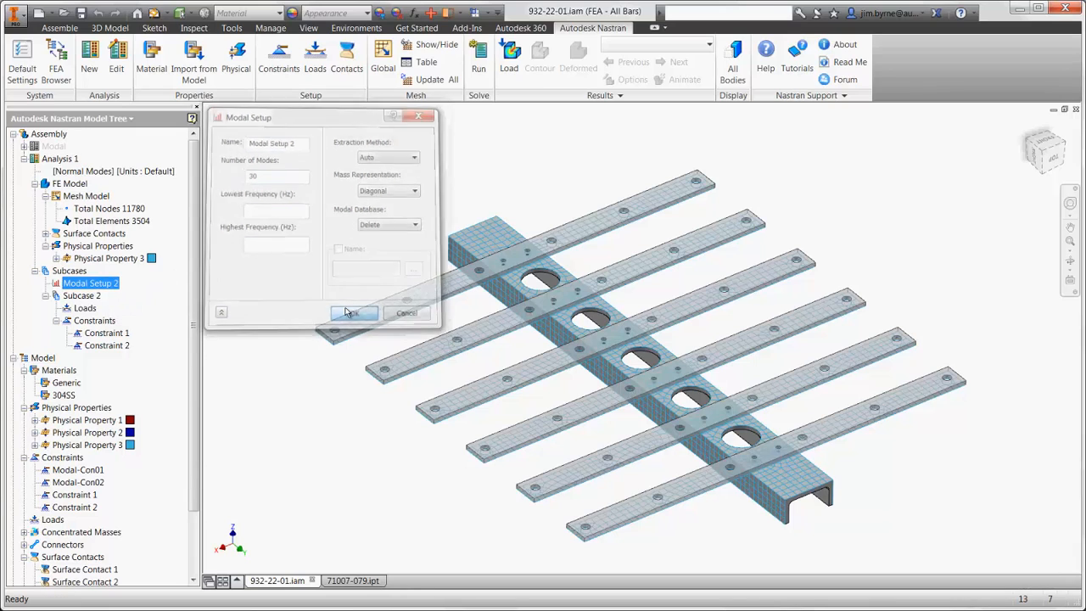
click(479, 59)
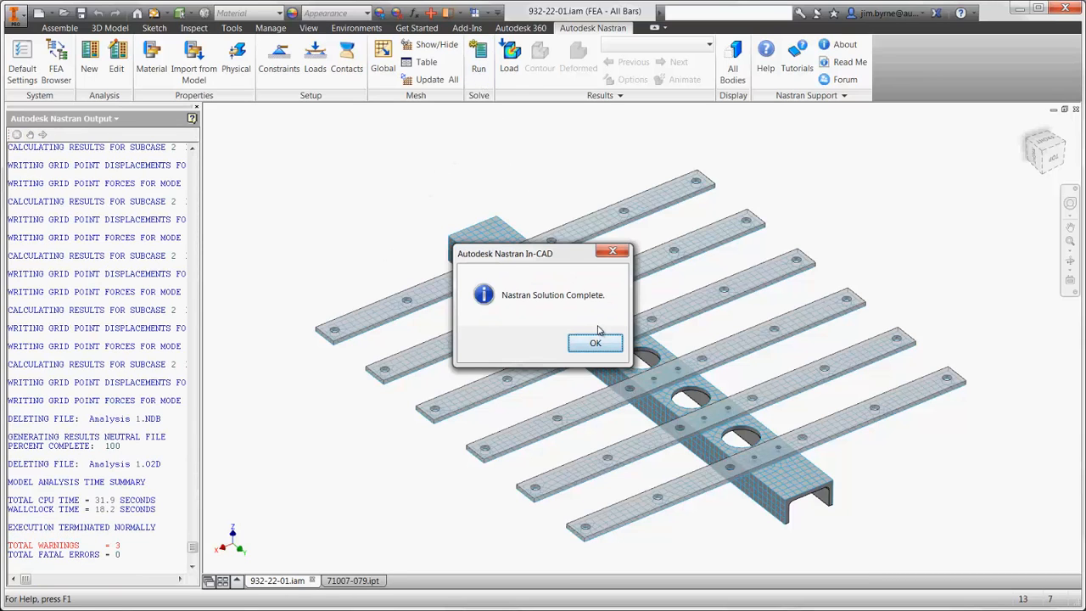
click(599, 342)
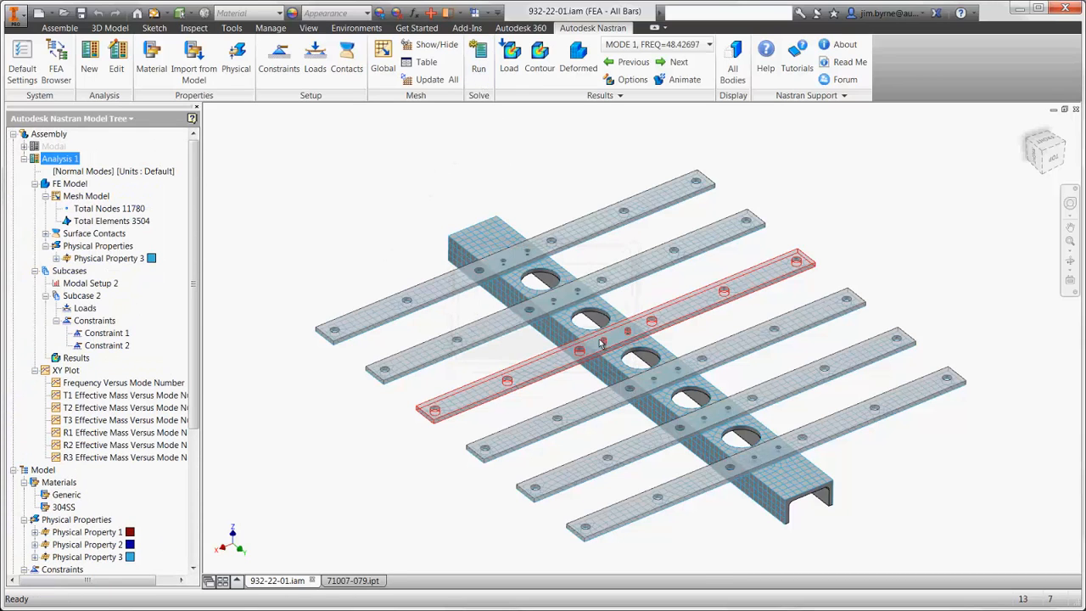
- Plot the deformed total displacement contour of mode 1 with all visibility options hidden, and animate it
click(629, 80)
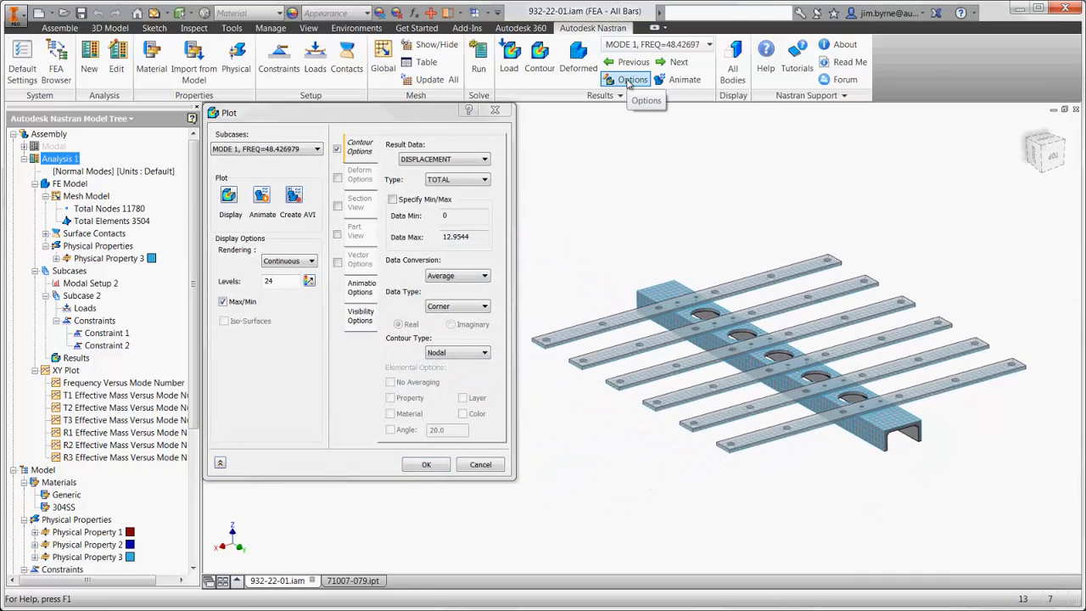
click(363, 315)
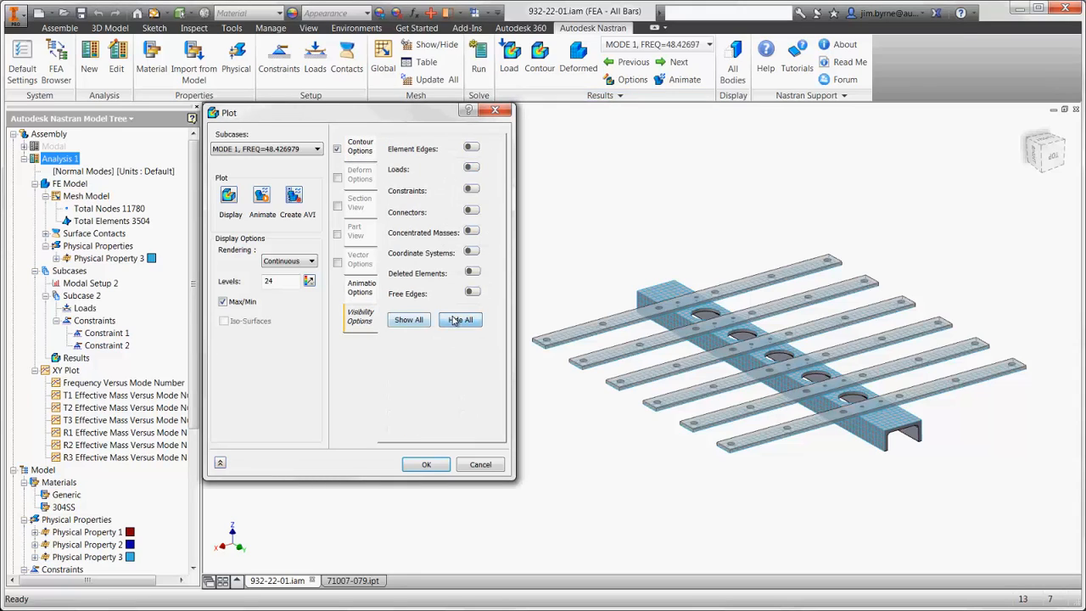
click(338, 179)
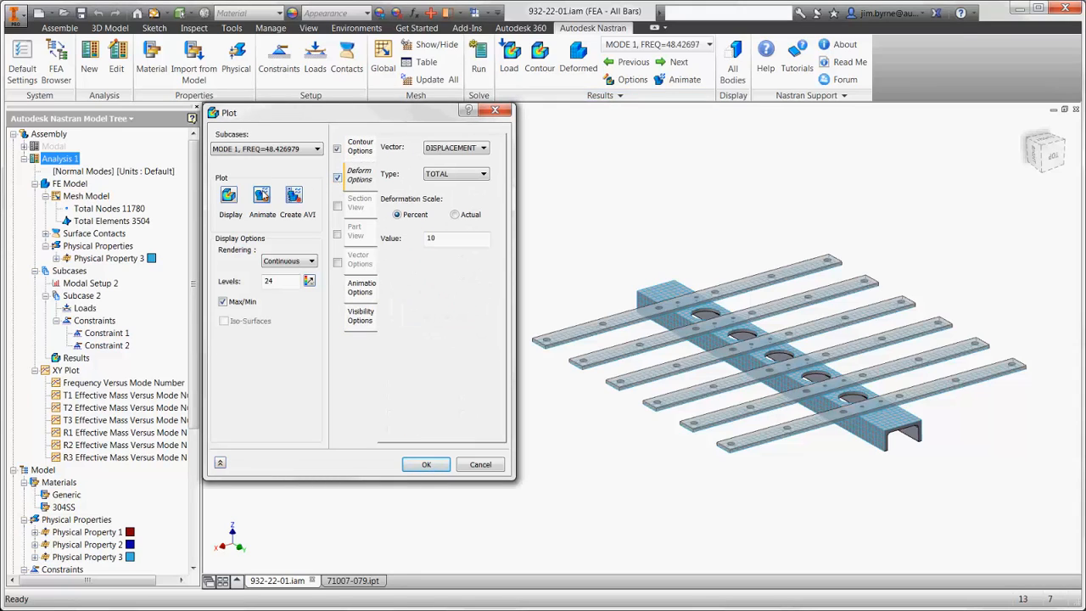
click(228, 196)
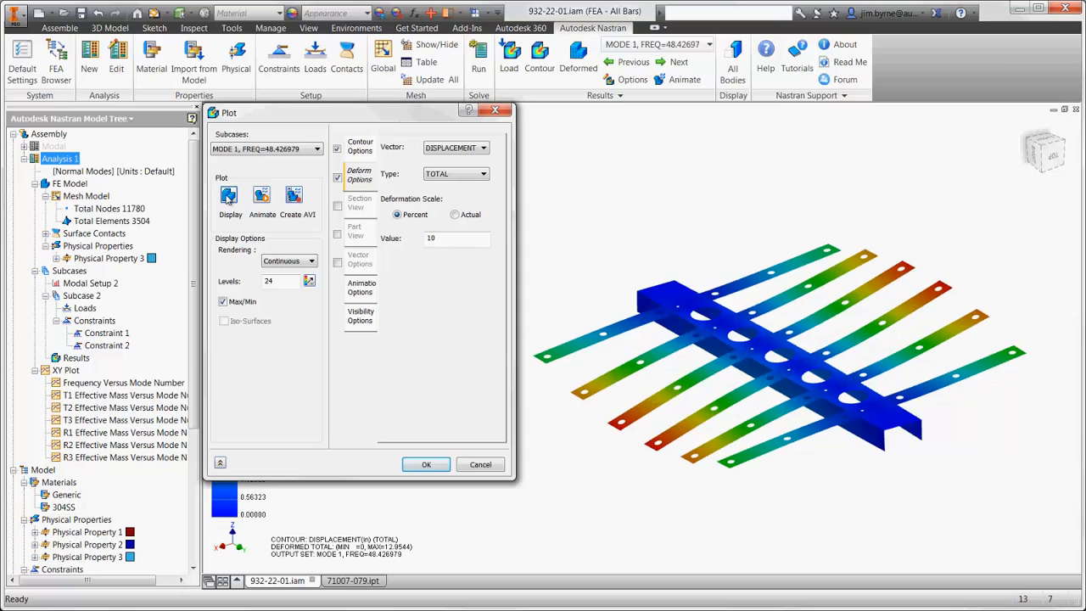
click(262, 195)
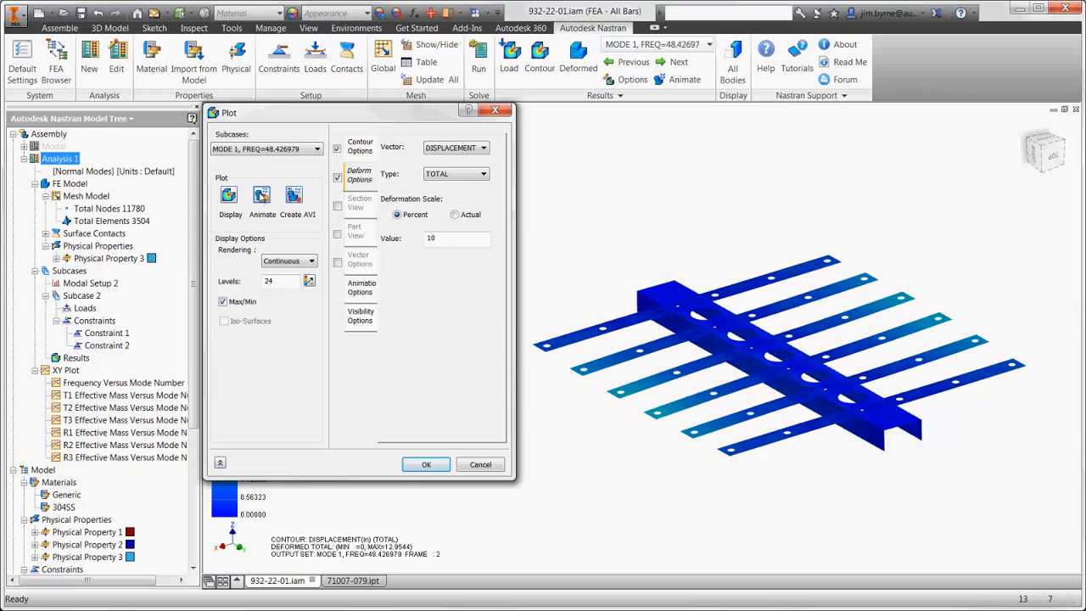
click(261, 196)
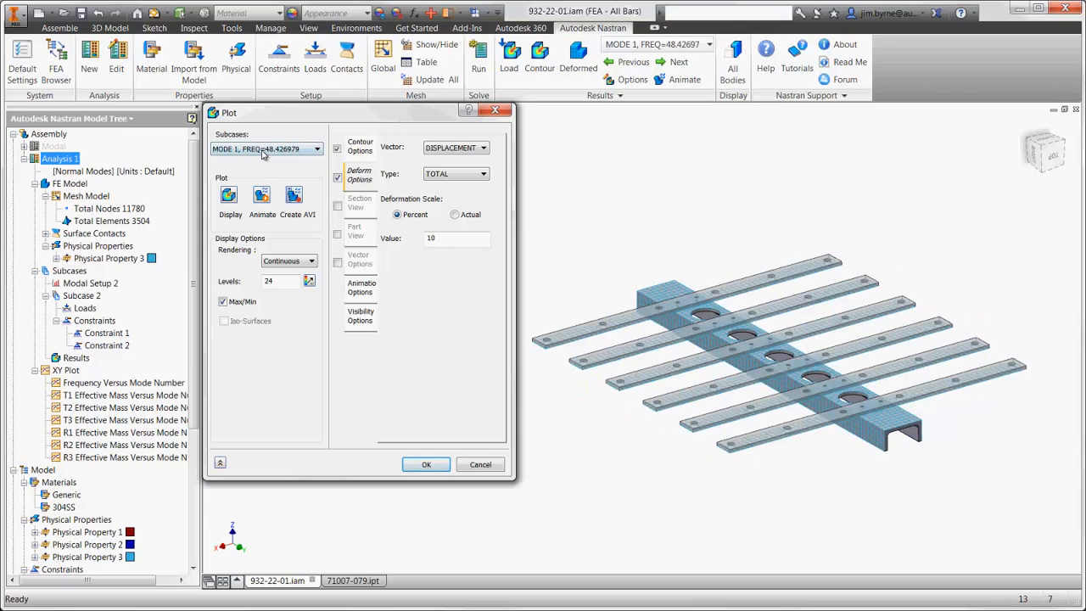
- Display and animate the deformed displacement contour of mode 10, and close the plot settings
click(263, 149)
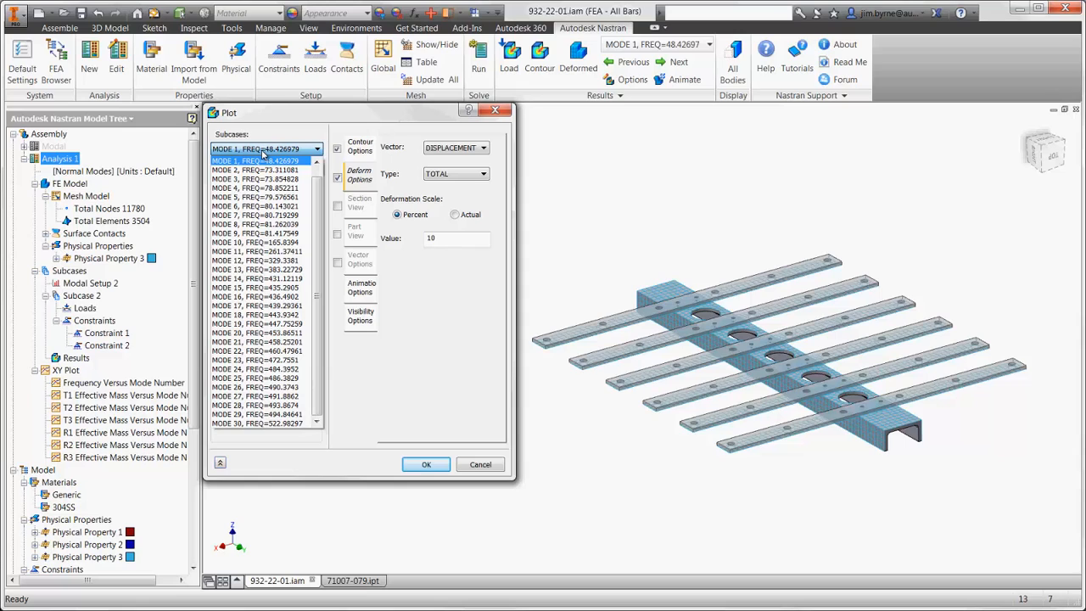
click(263, 243)
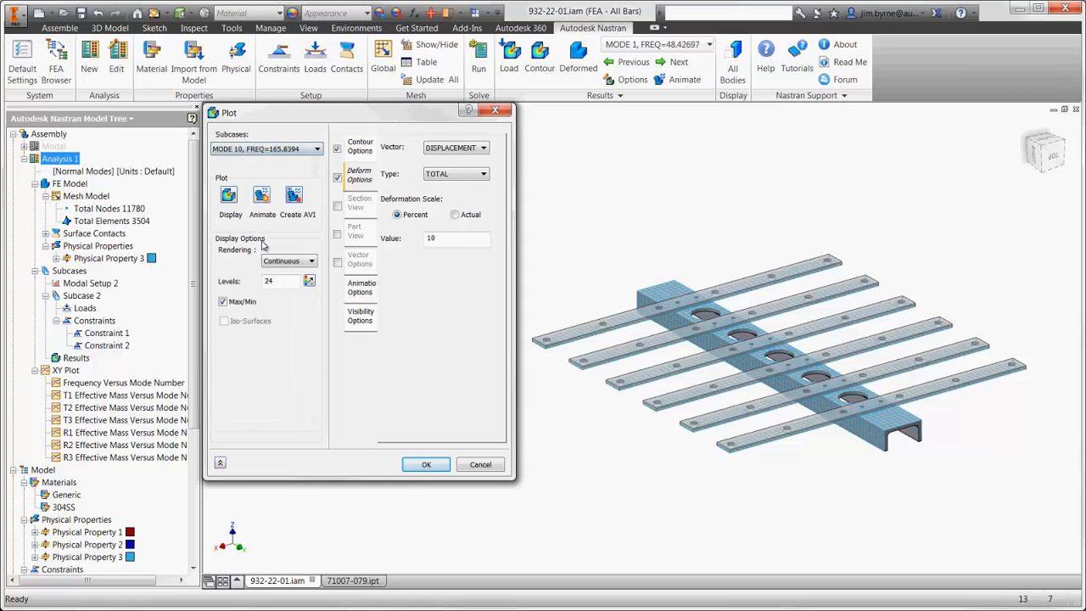
click(229, 195)
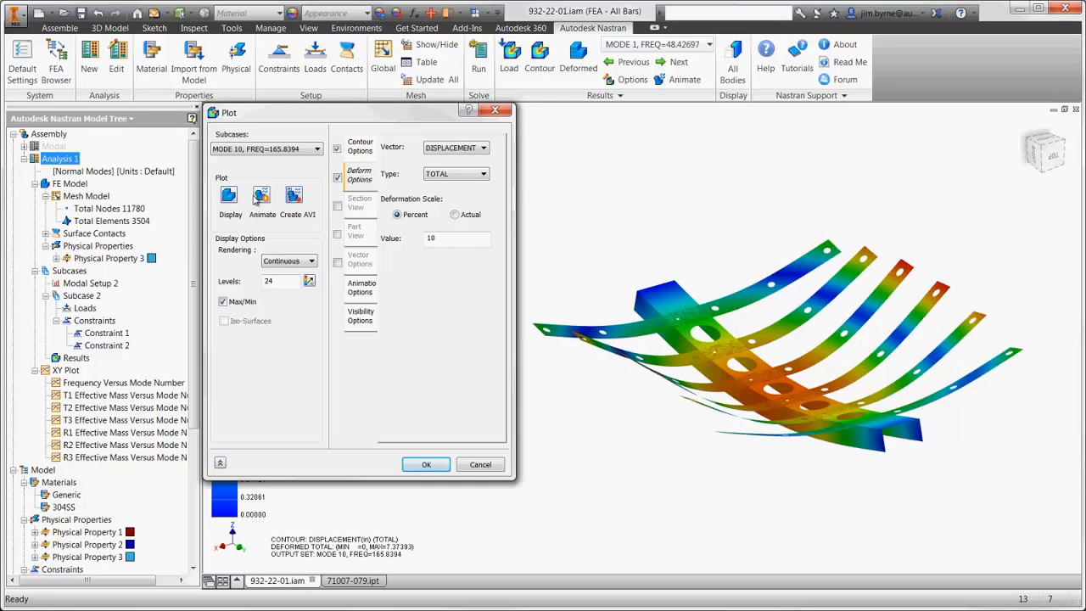
click(262, 196)
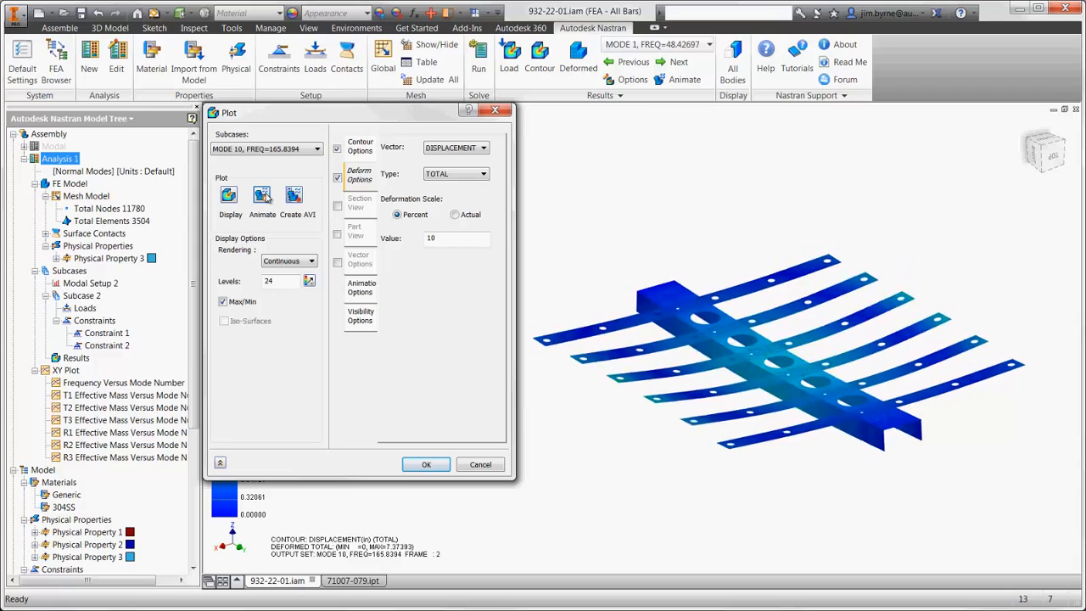
click(262, 196)
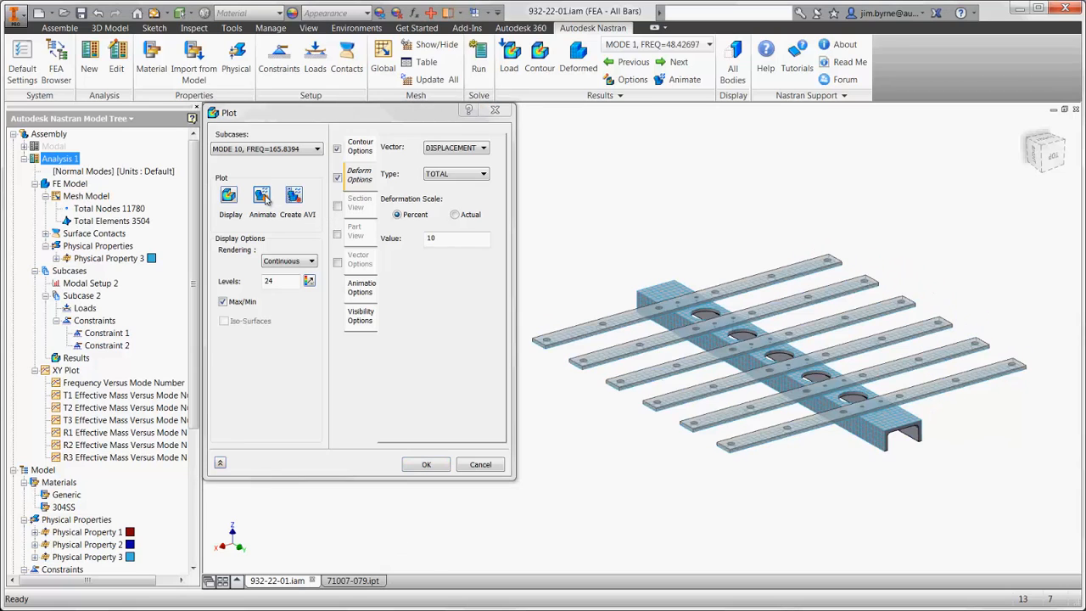
click(421, 464)
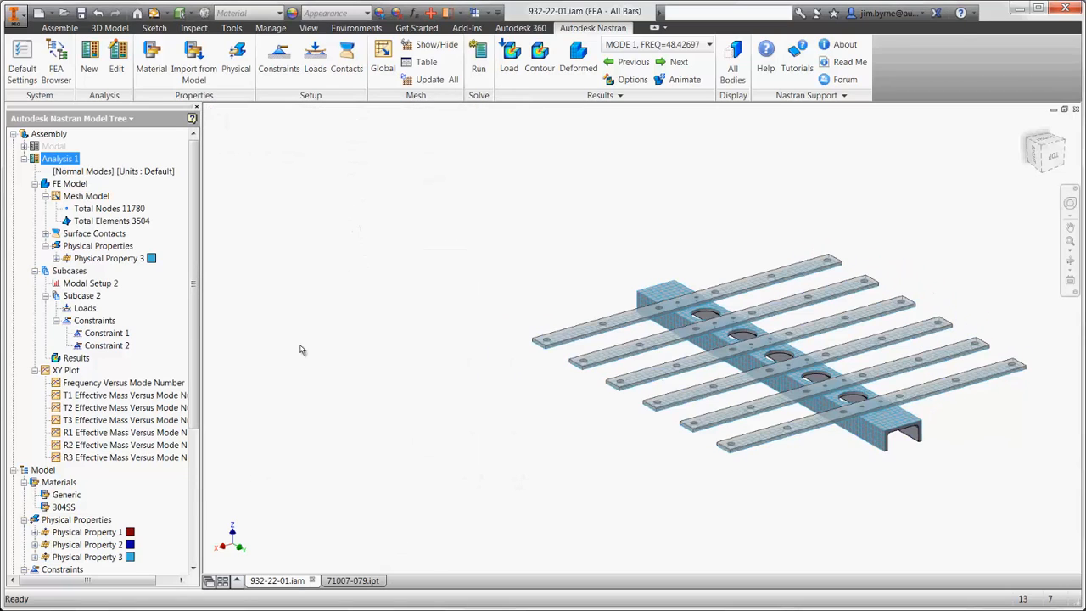
- Activate the Modal analysis and review the mass setting of Concentrated Mass 1
right_click(61, 148)
click(99, 245)
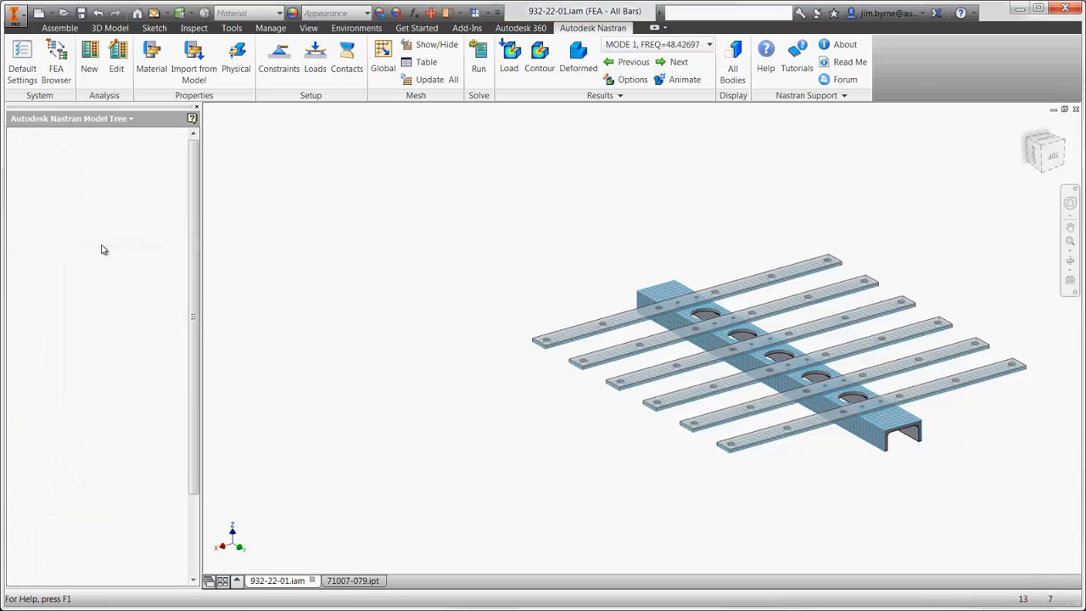
right_click(112, 271)
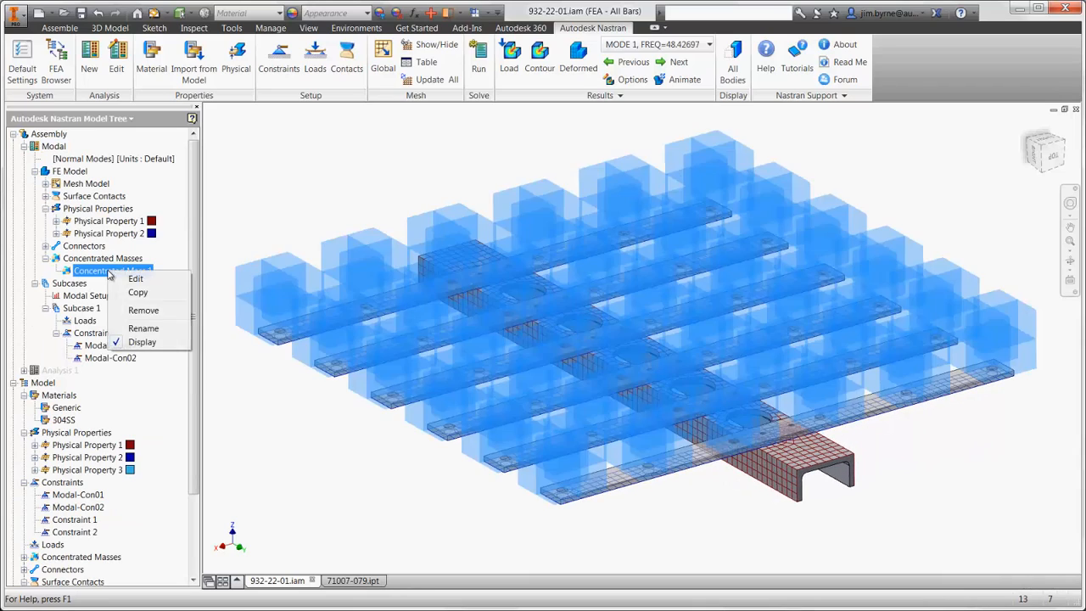
click(123, 280)
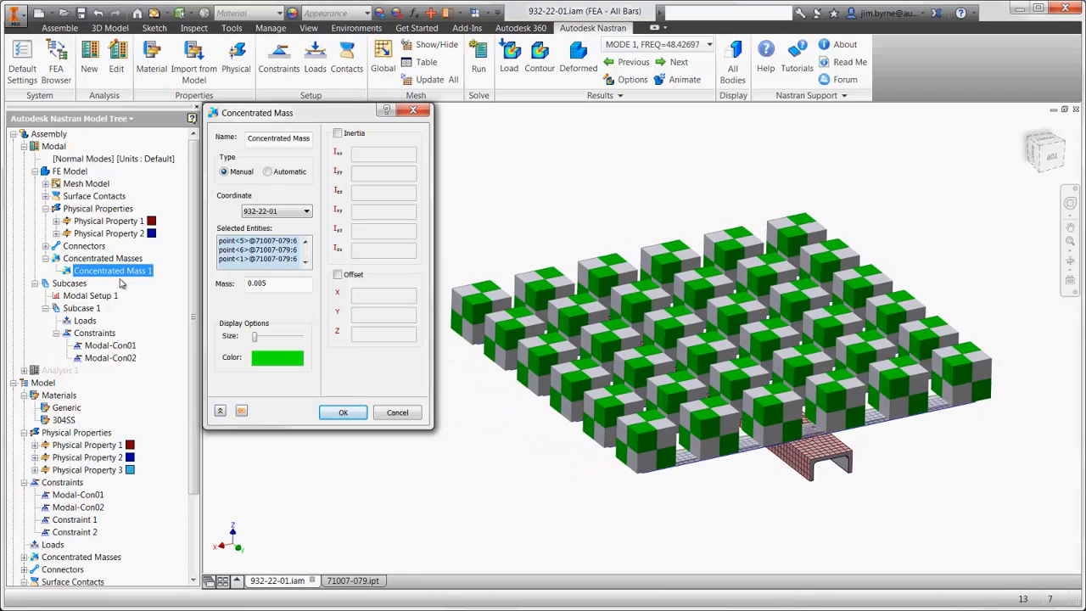
double_click(270, 285)
click(336, 416)
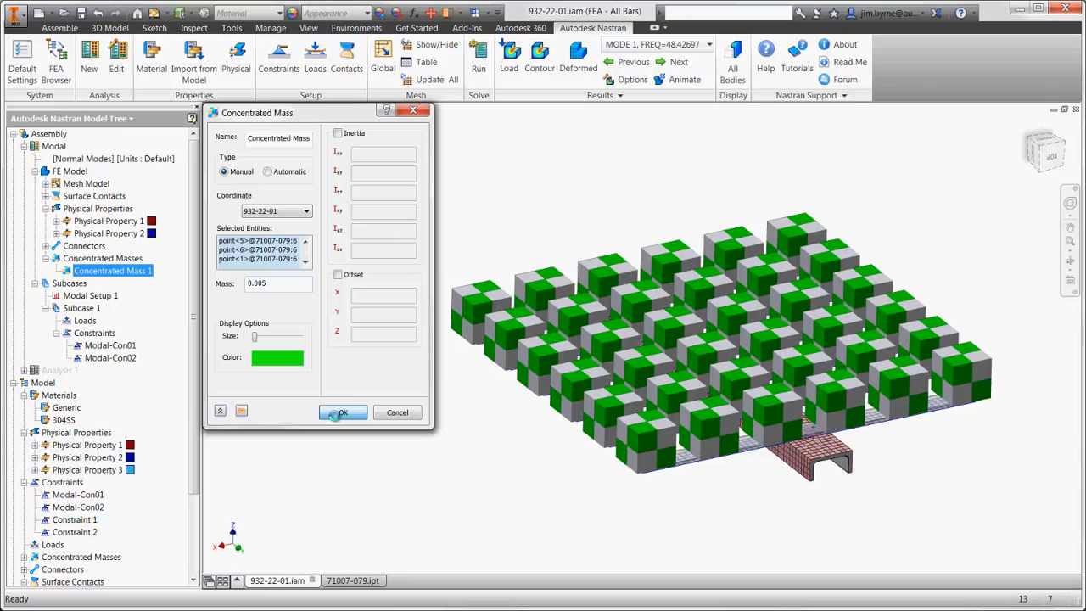
click(339, 413)
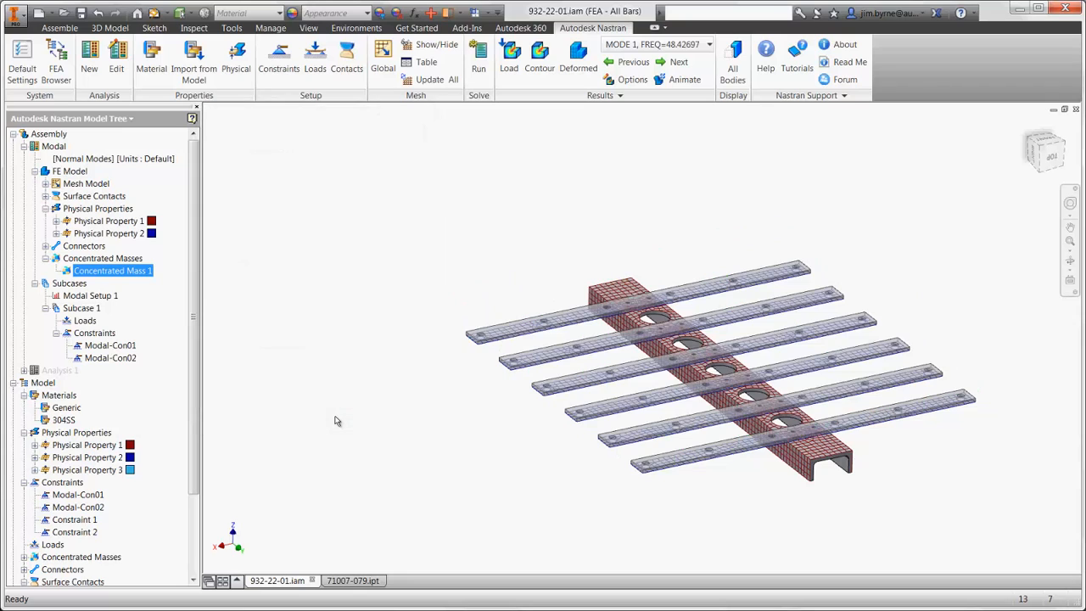
- Solve the Modal analysis and display the deformed displacement contour of mode 1 with all visibility options hidden
click(479, 68)
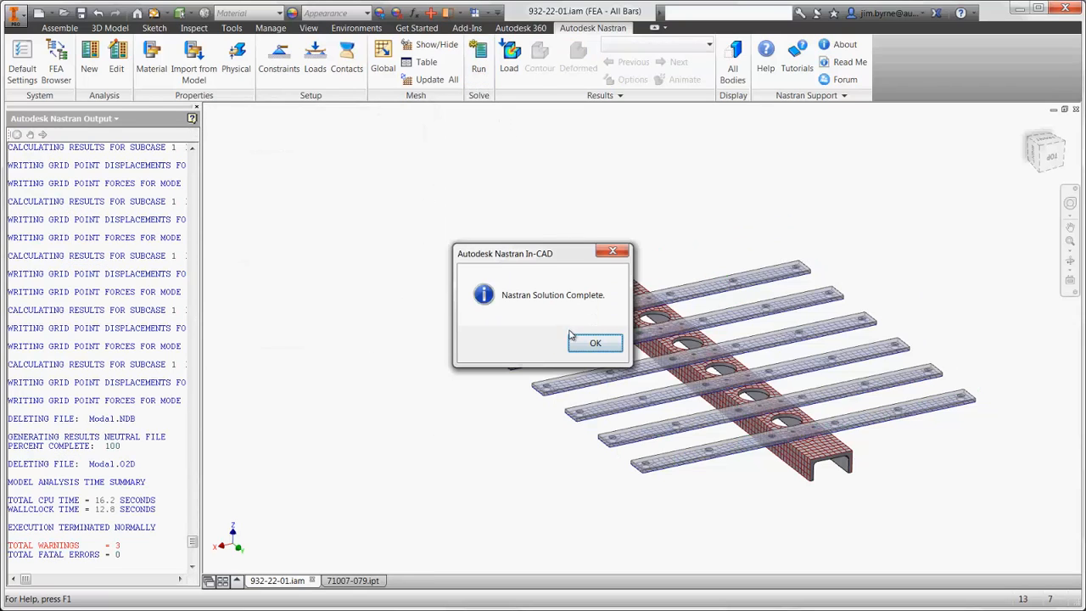
click(572, 339)
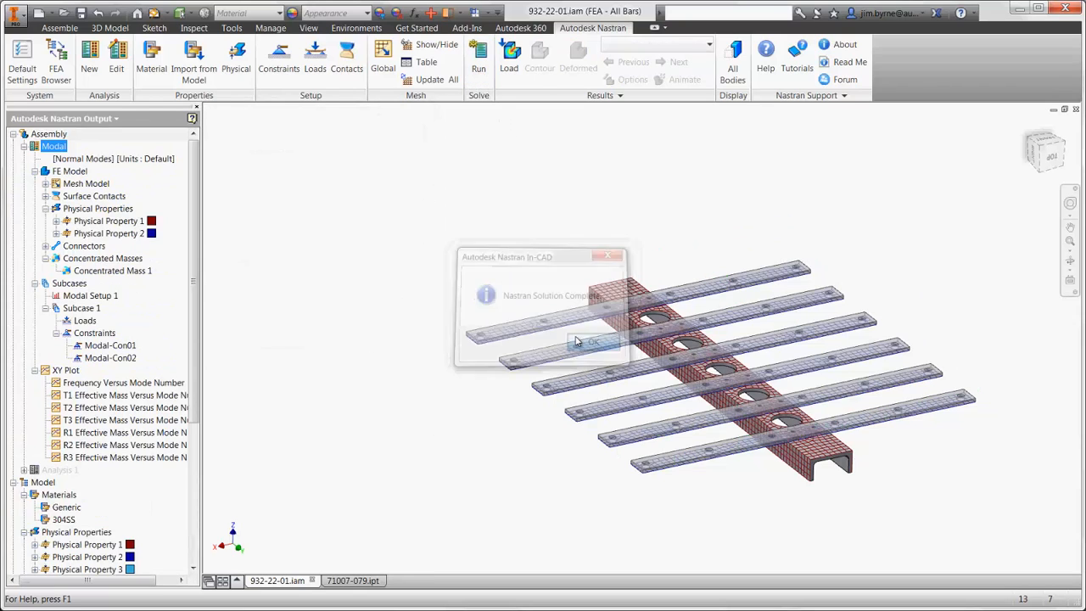
click(624, 78)
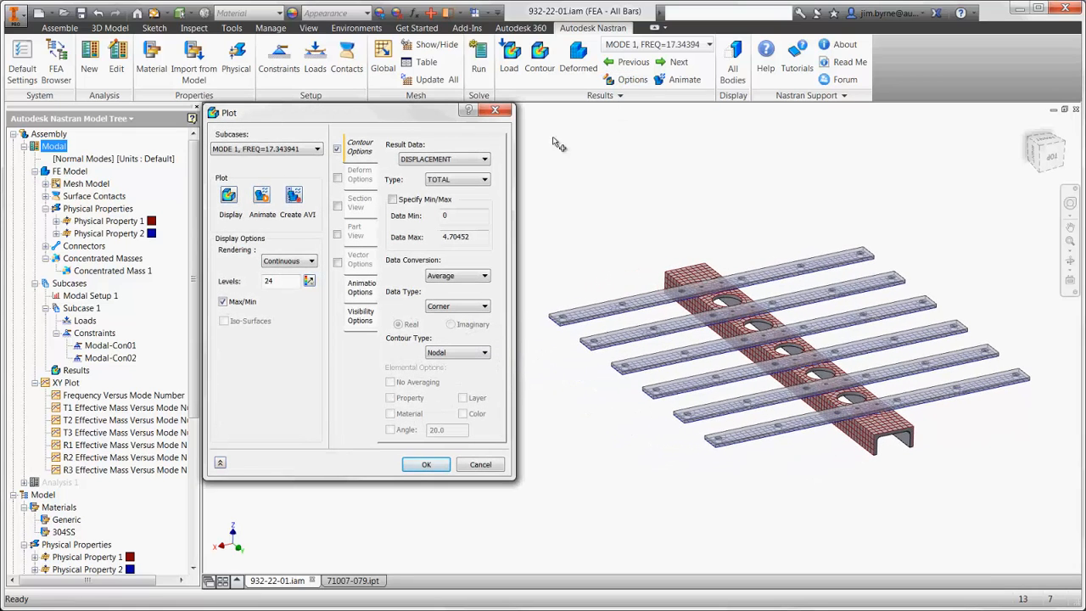
click(366, 319)
click(459, 323)
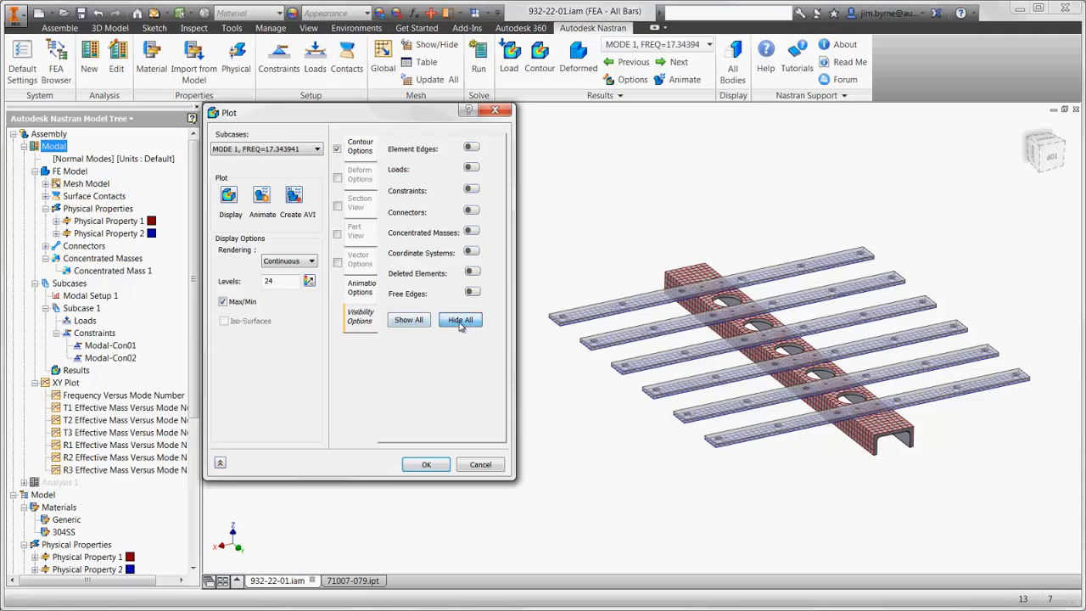
click(337, 178)
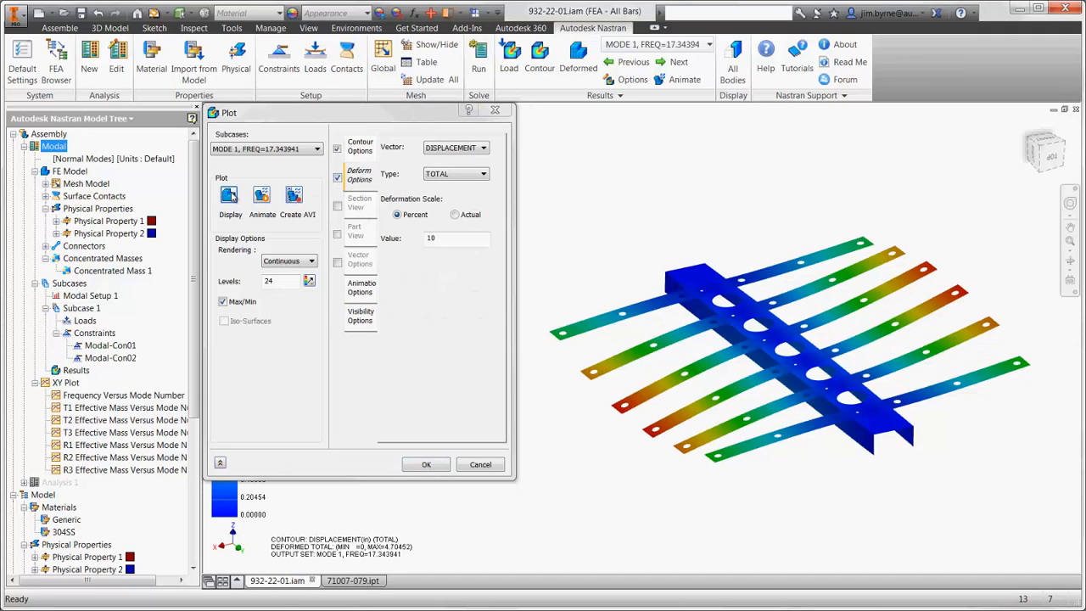
- Display the deformed displacement contour of mode 13 and close the plot settings
click(252, 150)
click(238, 273)
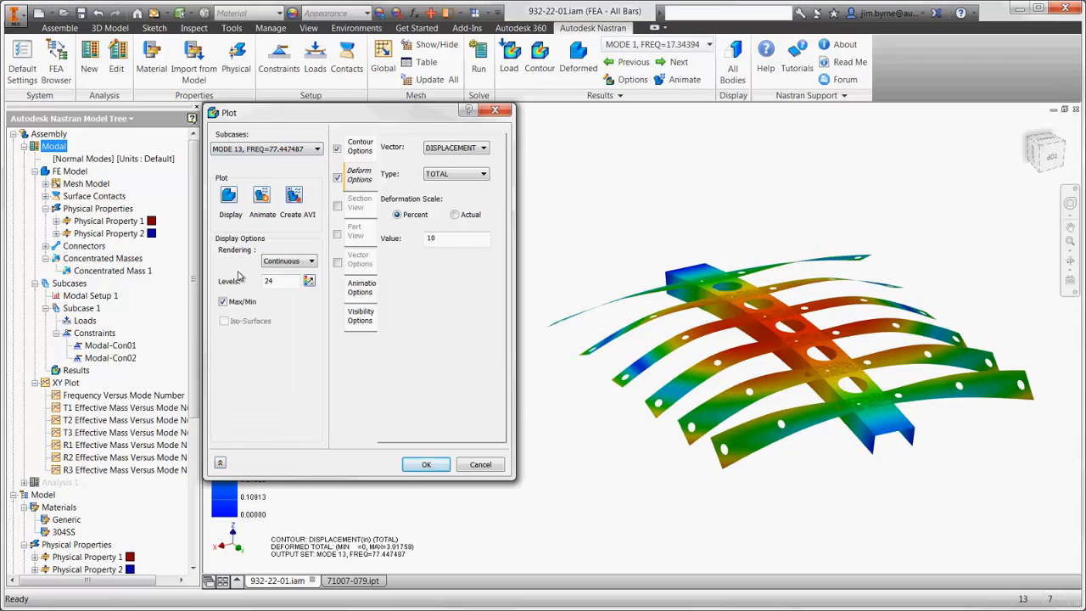
click(425, 464)
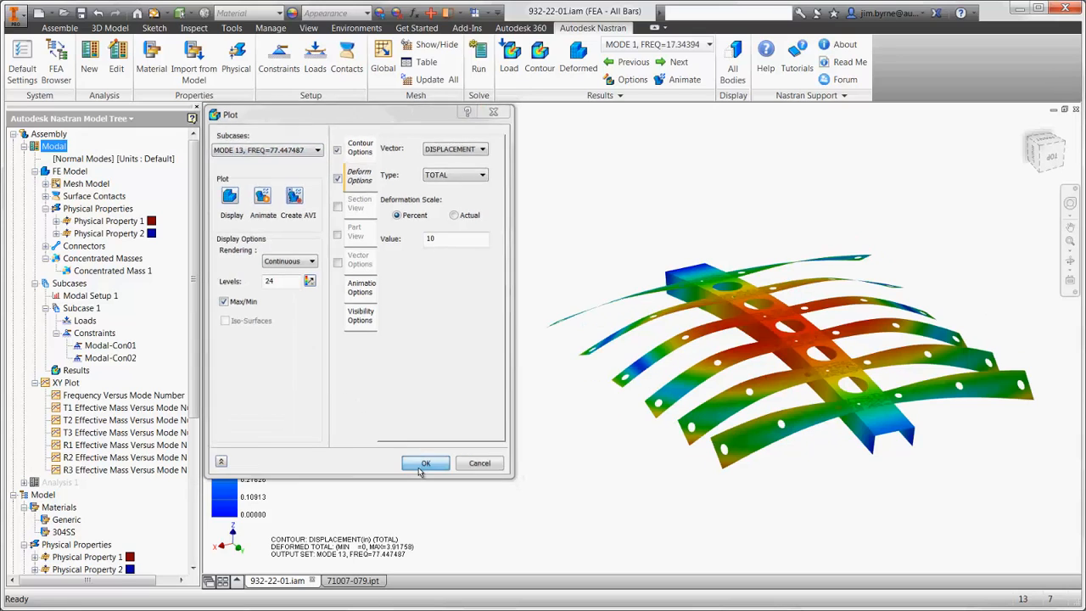
- Duplicate the Modal analysis and change the copy's analysis type to Modal Transient Response
click(53, 135)
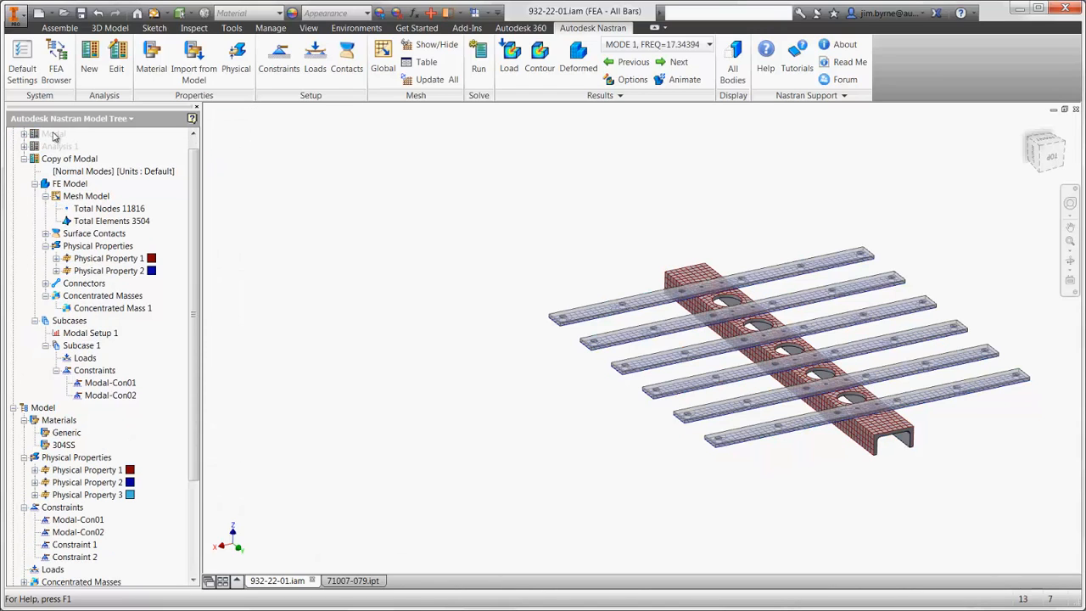
right_click(65, 162)
click(95, 178)
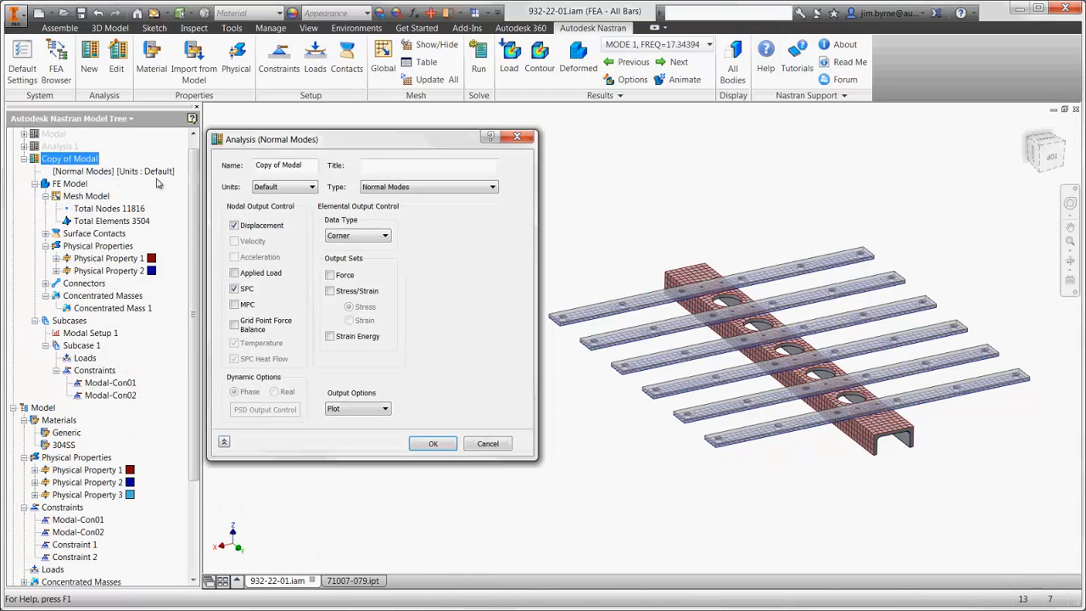
click(369, 194)
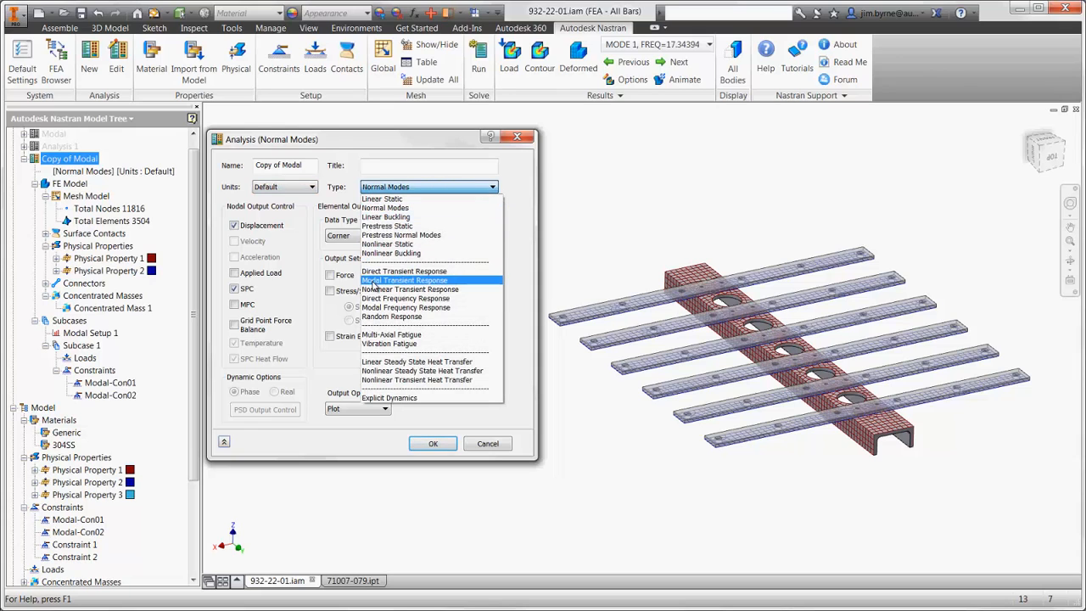
click(374, 285)
click(416, 443)
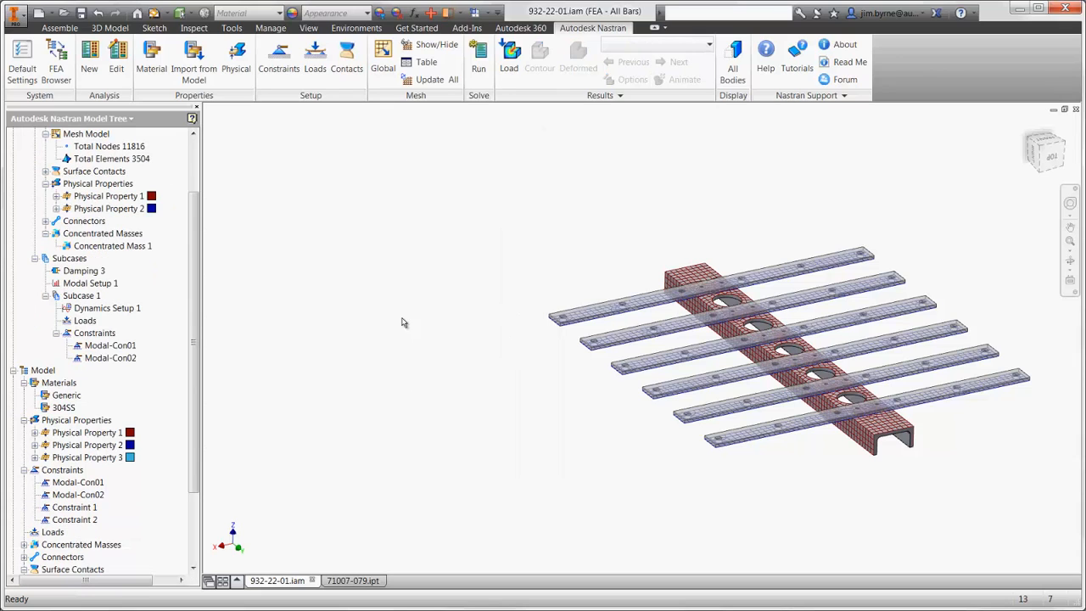
- Start a new load of type Enforced Motion with subtype Velocity, and reduce its display symbol size
click(314, 68)
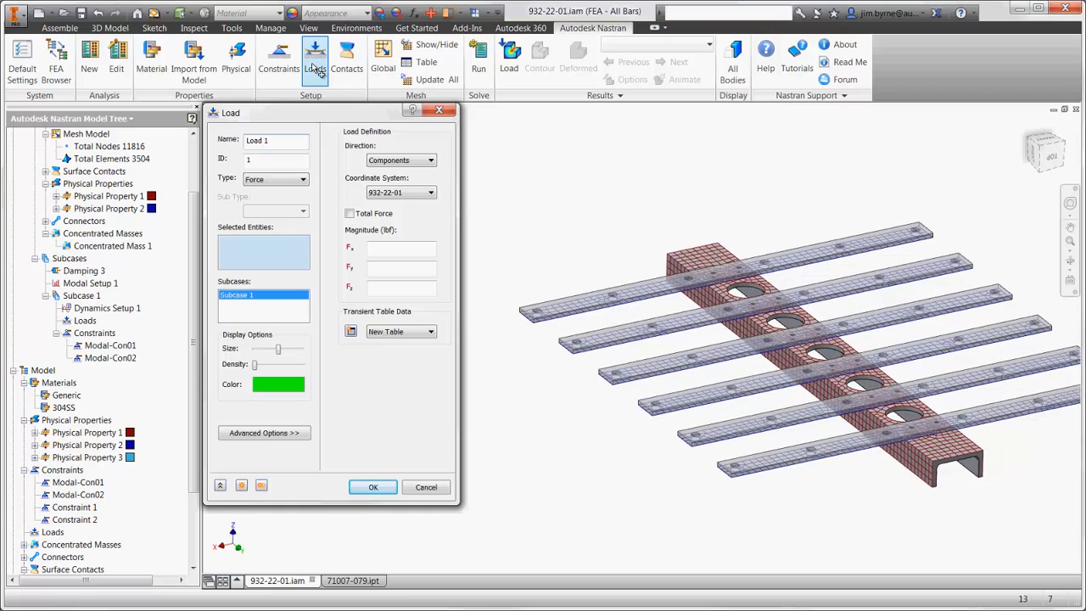
click(278, 179)
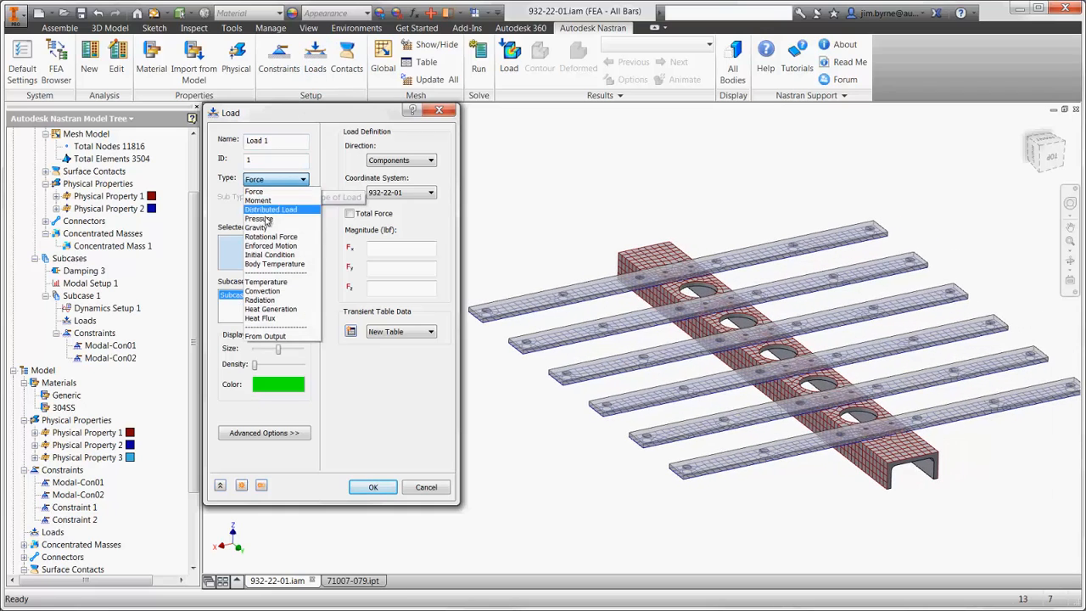
click(271, 246)
click(276, 210)
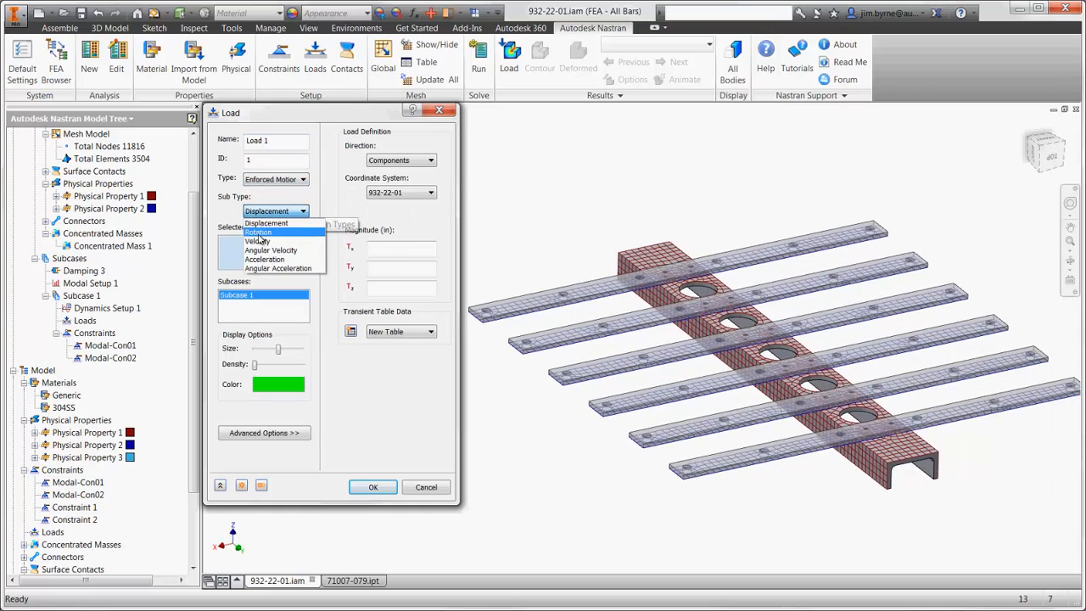
click(259, 241)
drag(278, 348, 256, 354)
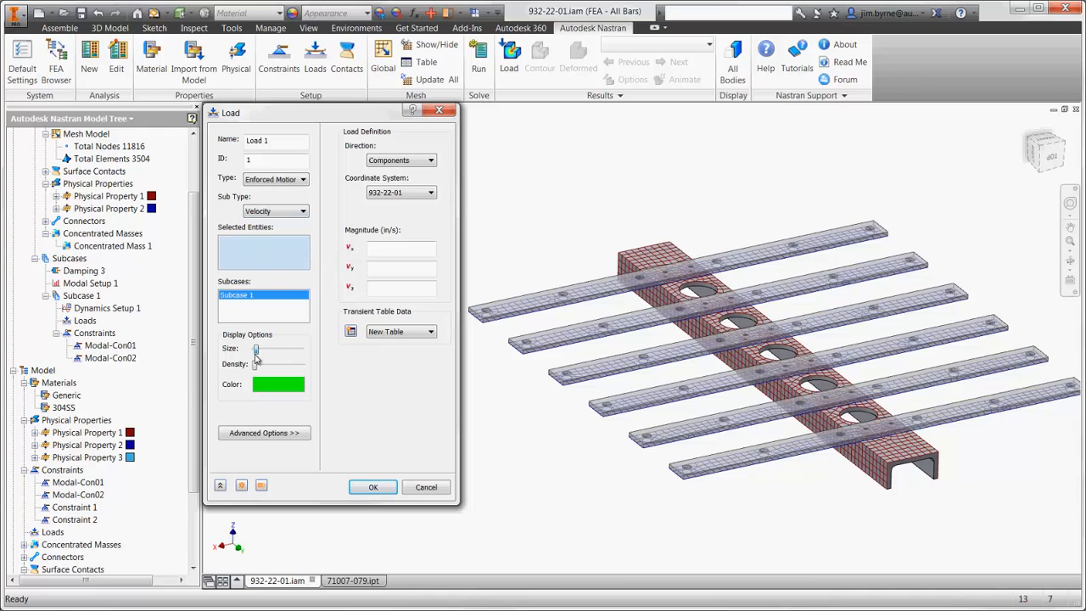
- Give the velocity load a Z magnitude of 10 in/s on the top edges at both ends of the channel
click(384, 288)
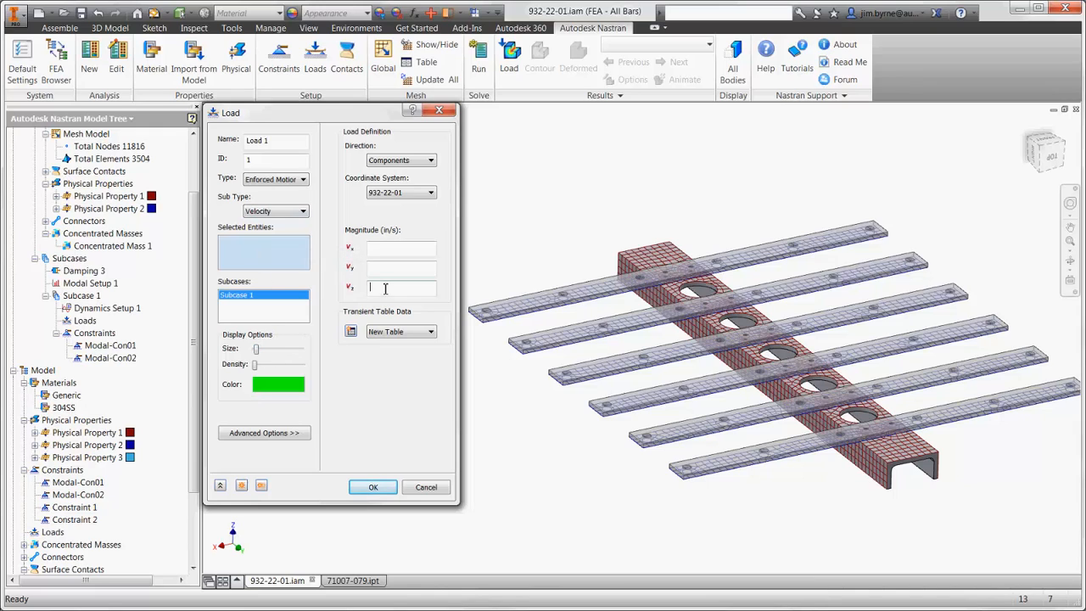
click(614, 256)
click(901, 466)
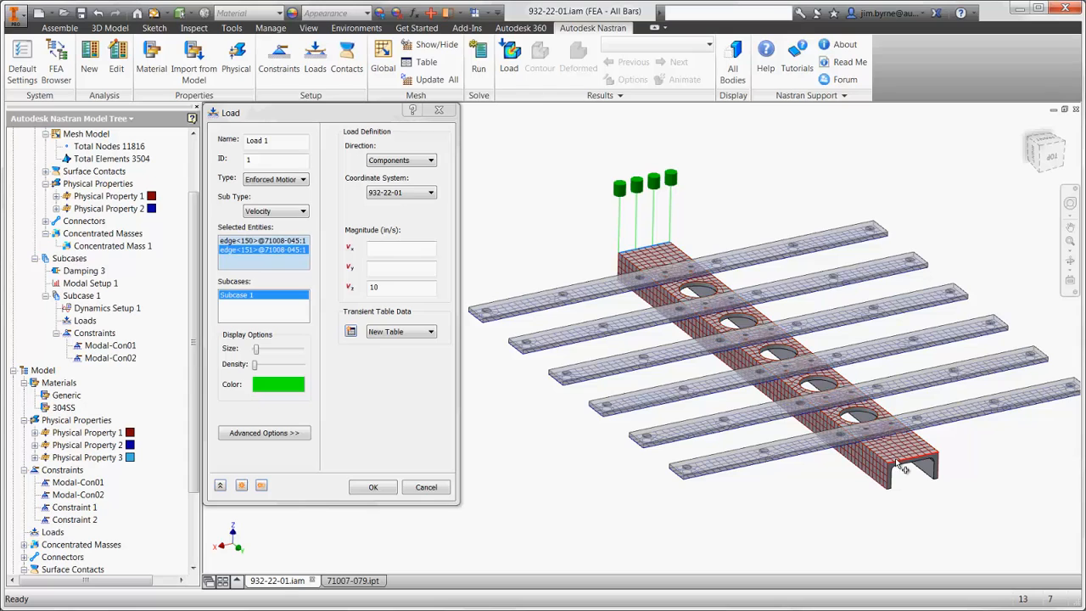
- Create a Load Scale Factor vs. Time table for the load with the points 0/0, 0.1/1, 0.11/0 and 0.15/0
click(350, 331)
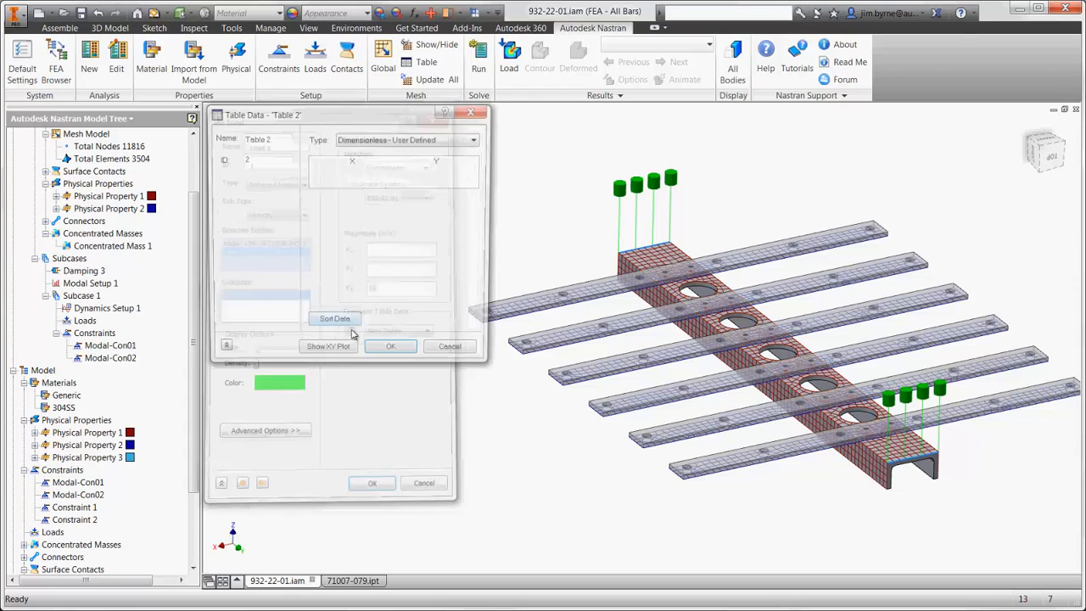
click(382, 139)
click(377, 158)
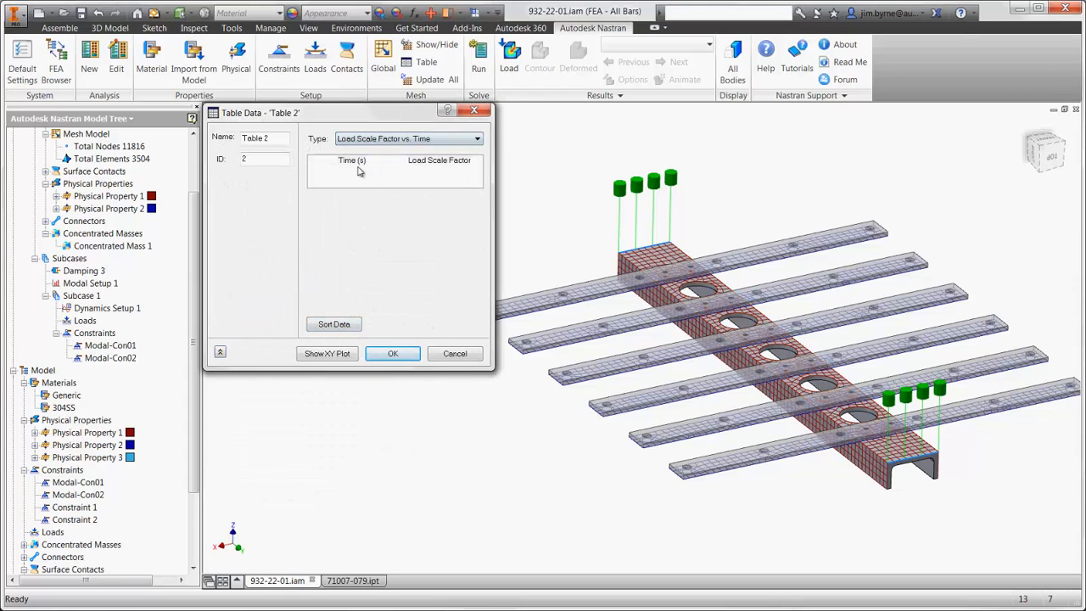
click(353, 171)
text(0)
key(Tab)
text(0)
key(Tab)
text(0.1)
key(Tab)
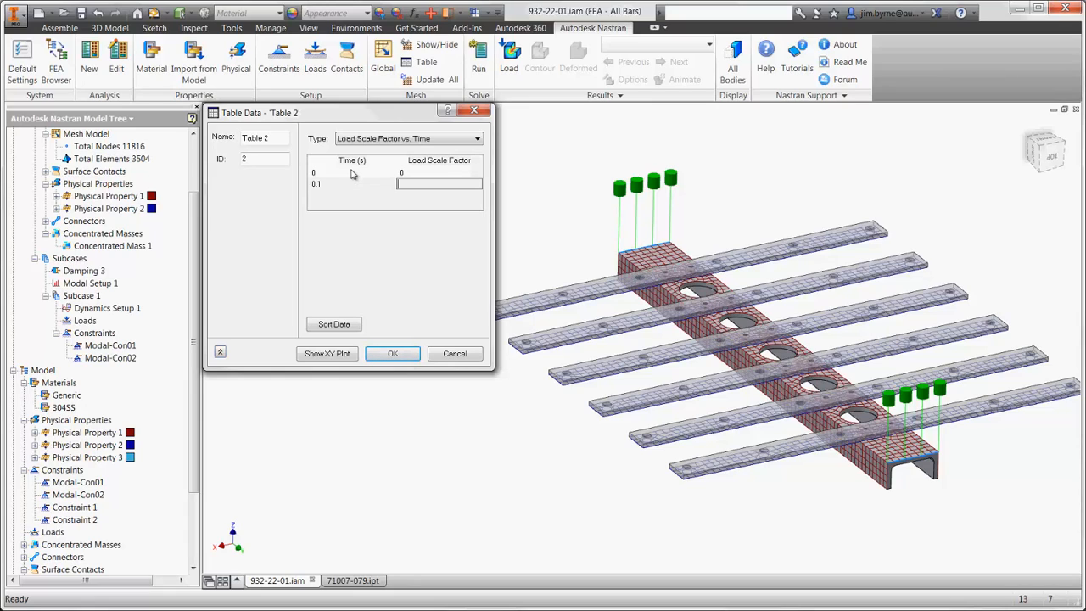
text(1)
key(Tab)
text(0.11)
key(Tab)
text(0)
key(Tab)
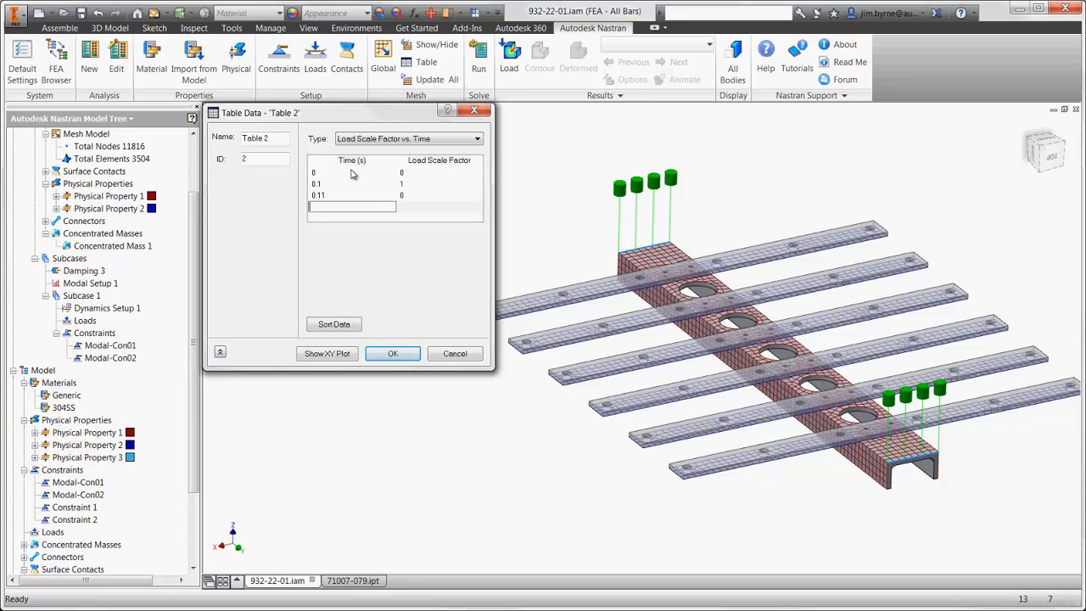
text(0.15)
key(Tab)
text(0)
key(Tab)
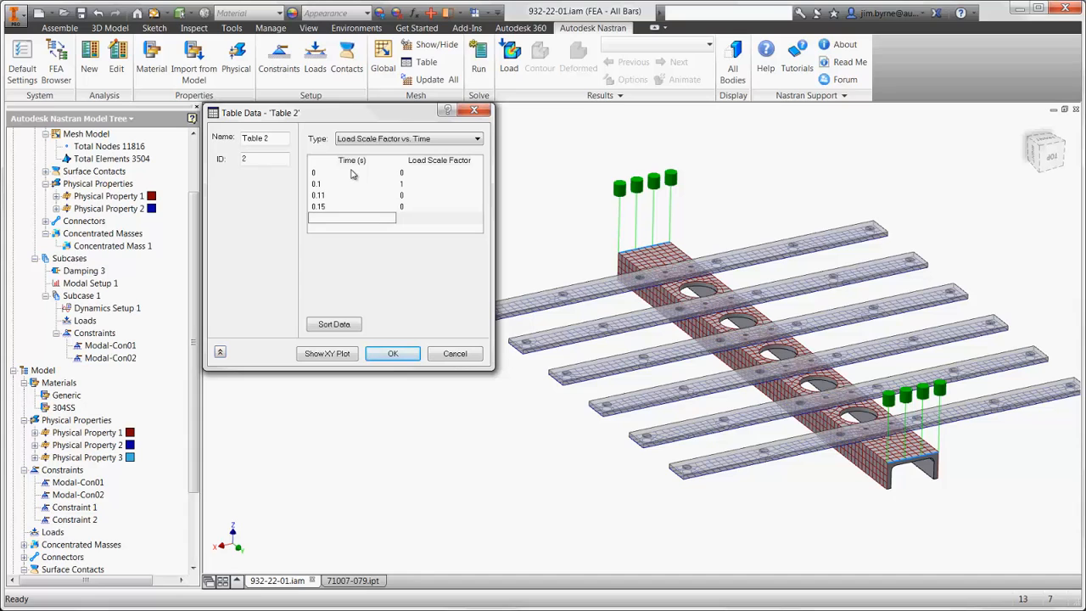
- Preview the XY plot of the load scale table, and accept both the table and the velocity load
click(321, 353)
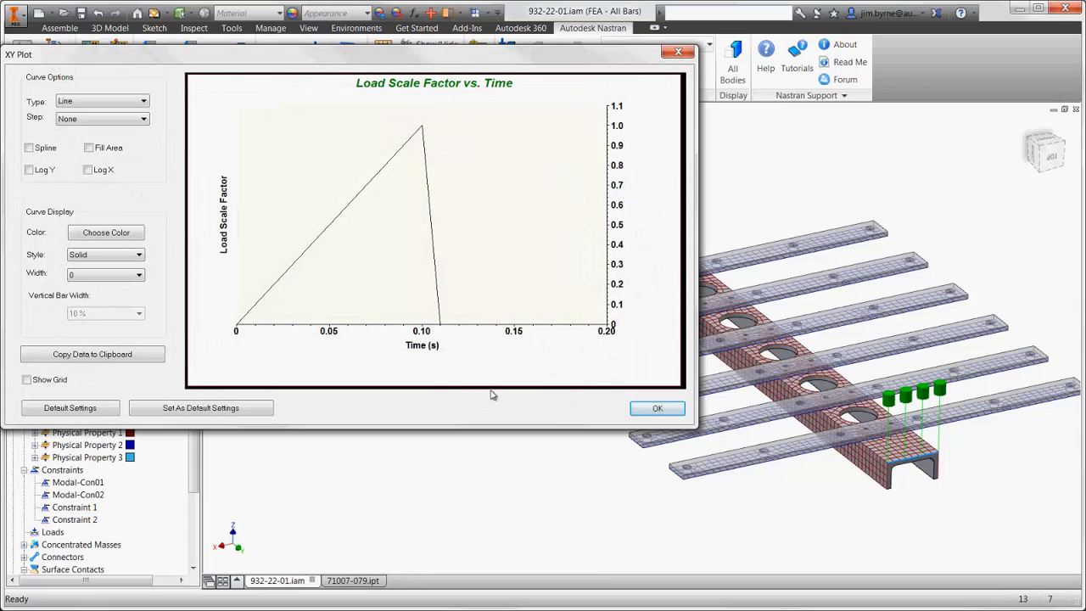
click(651, 408)
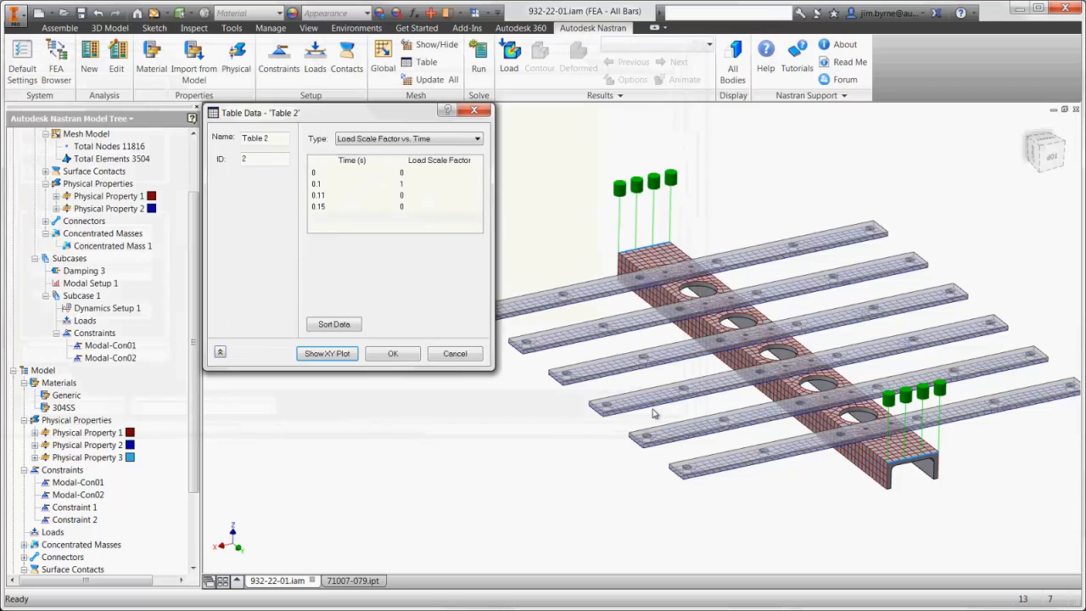
click(393, 354)
click(360, 491)
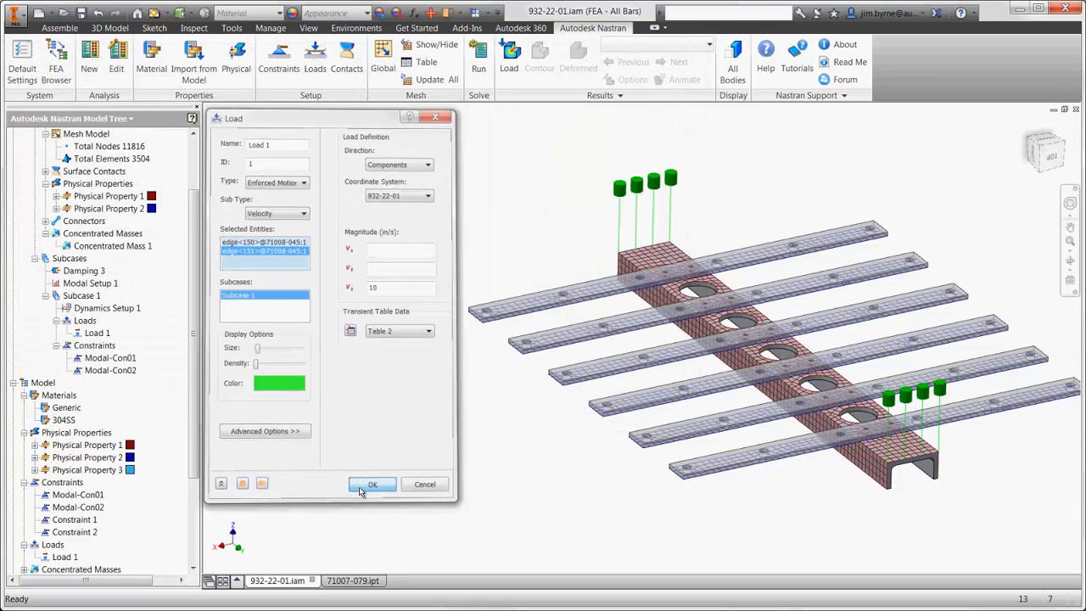
- Set the constant modal damping value of Damping 3 to 0.05, defined as percent critical
right_click(90, 271)
click(111, 282)
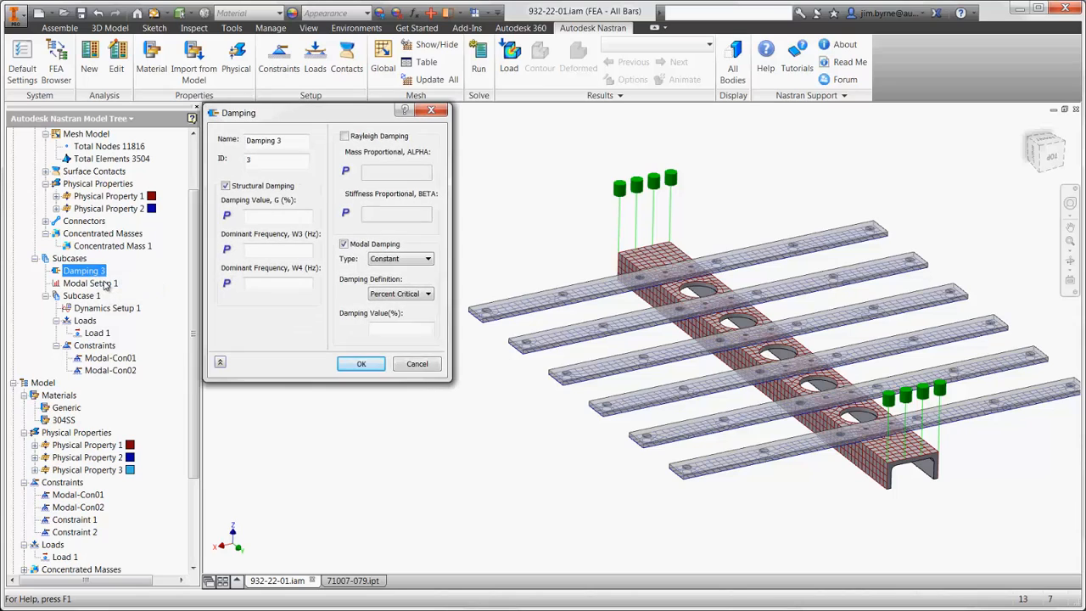
click(360, 363)
- Set Dynamics Setup 1 to 50 time steps of 0.003 s and solve the transient analysis
right_click(119, 308)
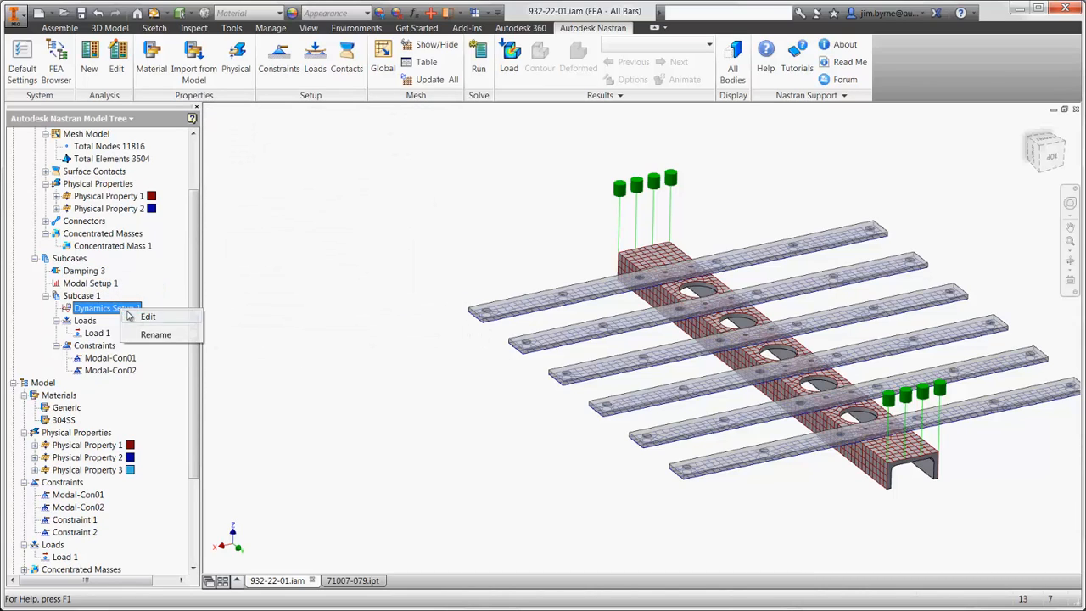
click(148, 315)
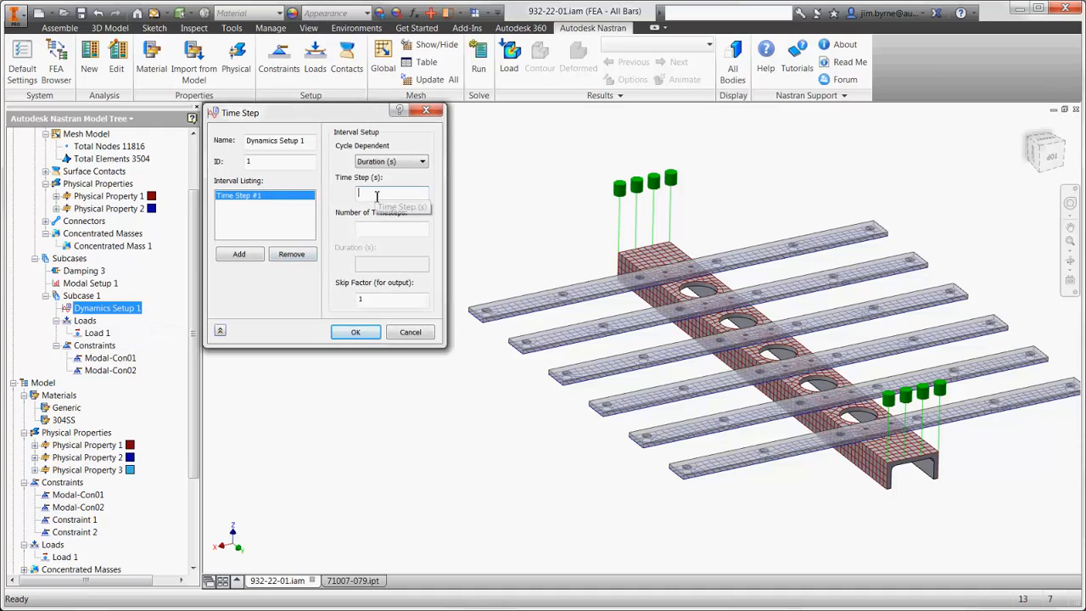
text(0.003)
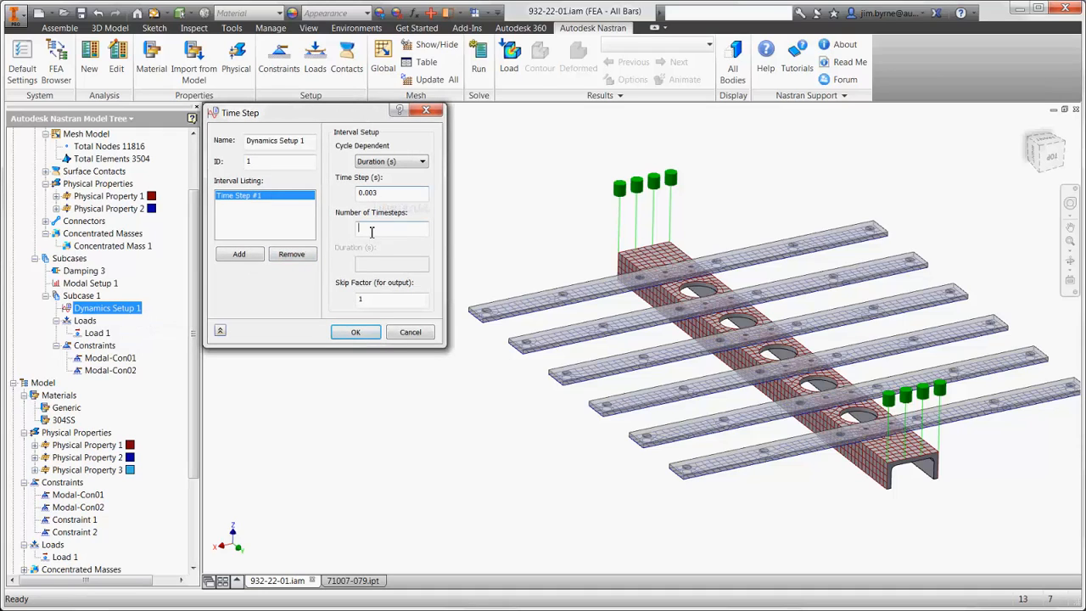
click(371, 228)
text(50)
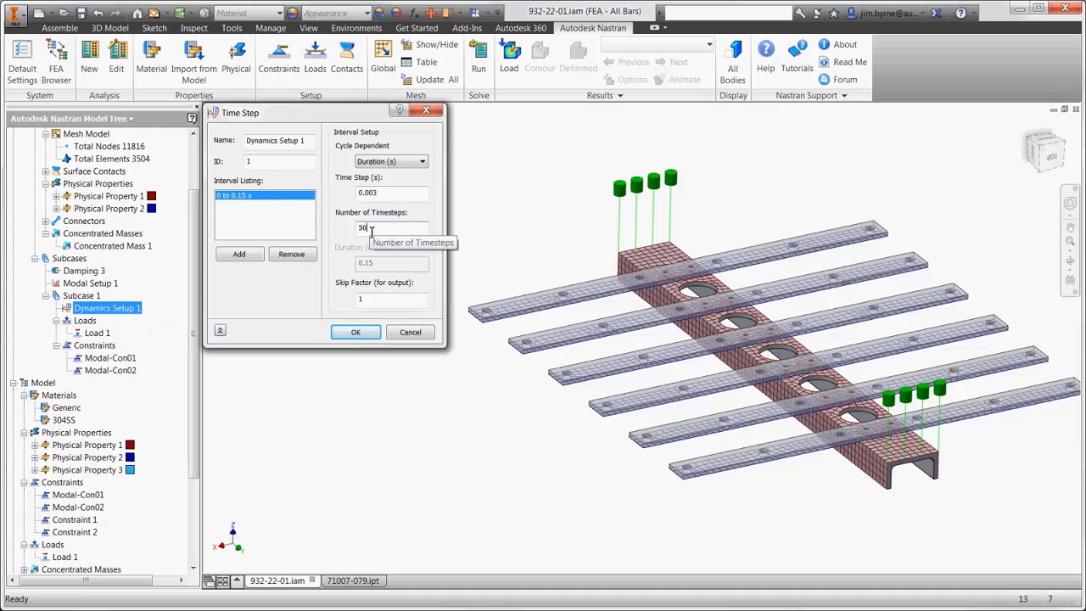
click(355, 331)
click(478, 61)
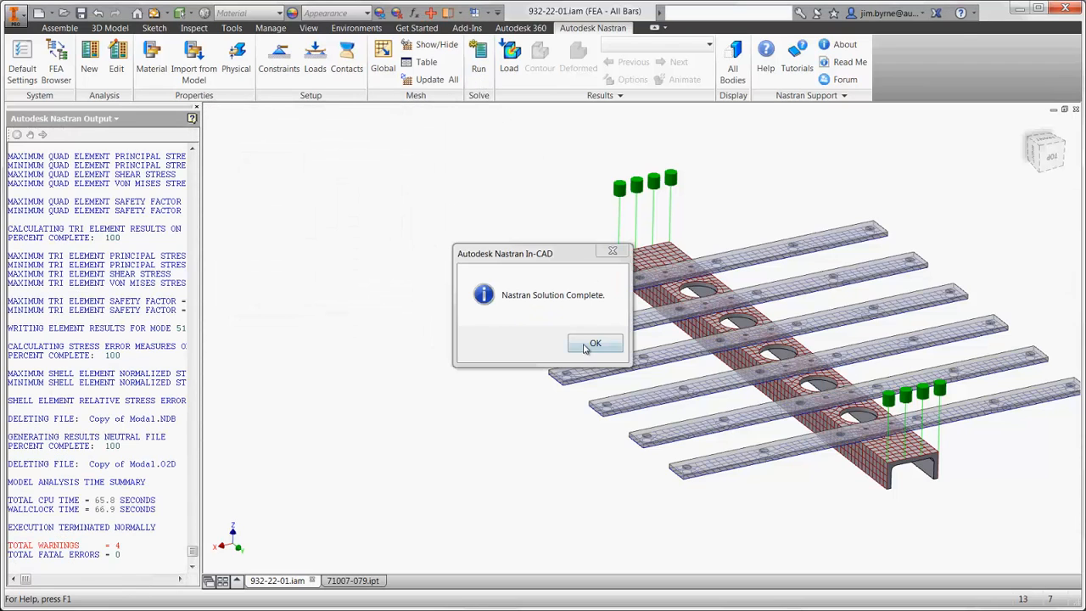
click(594, 344)
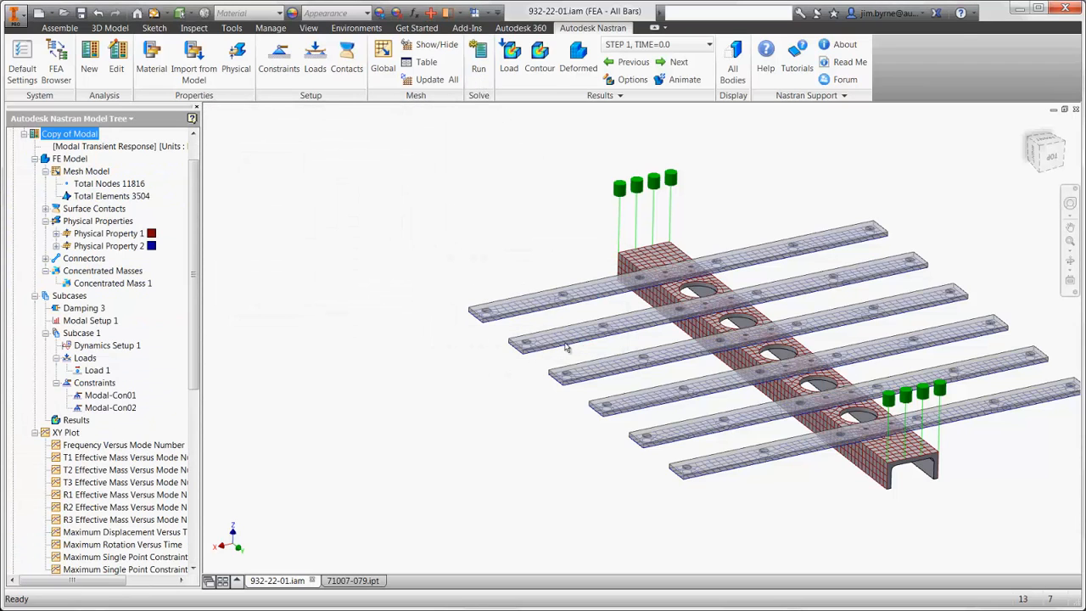
- Set up a multiset results animation with all visibility options hidden and STEP 51, TIME=0.15 as the end set
right_click(64, 422)
click(134, 512)
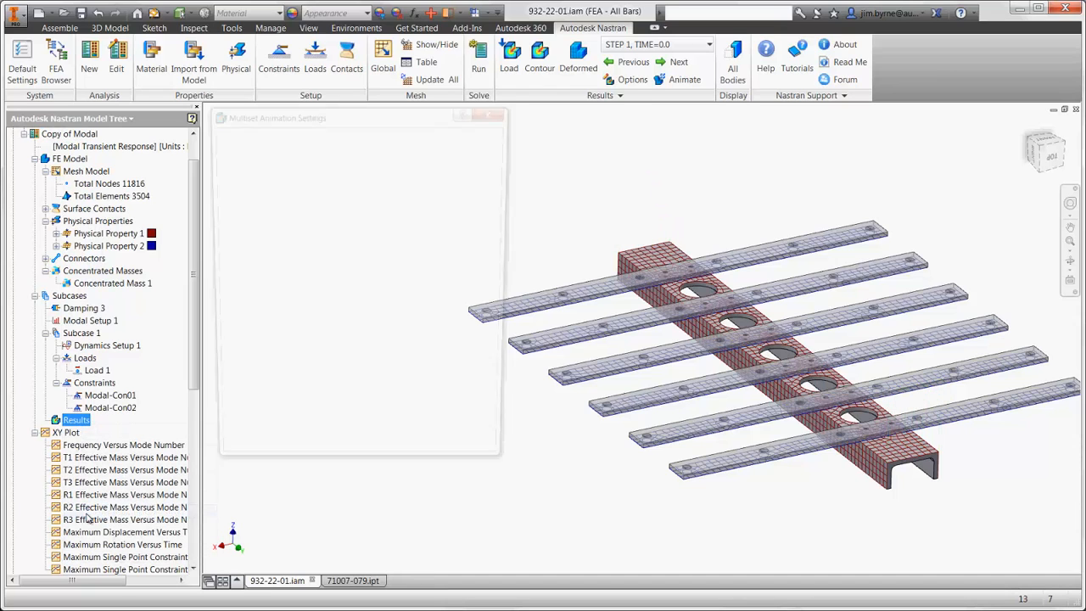
click(359, 290)
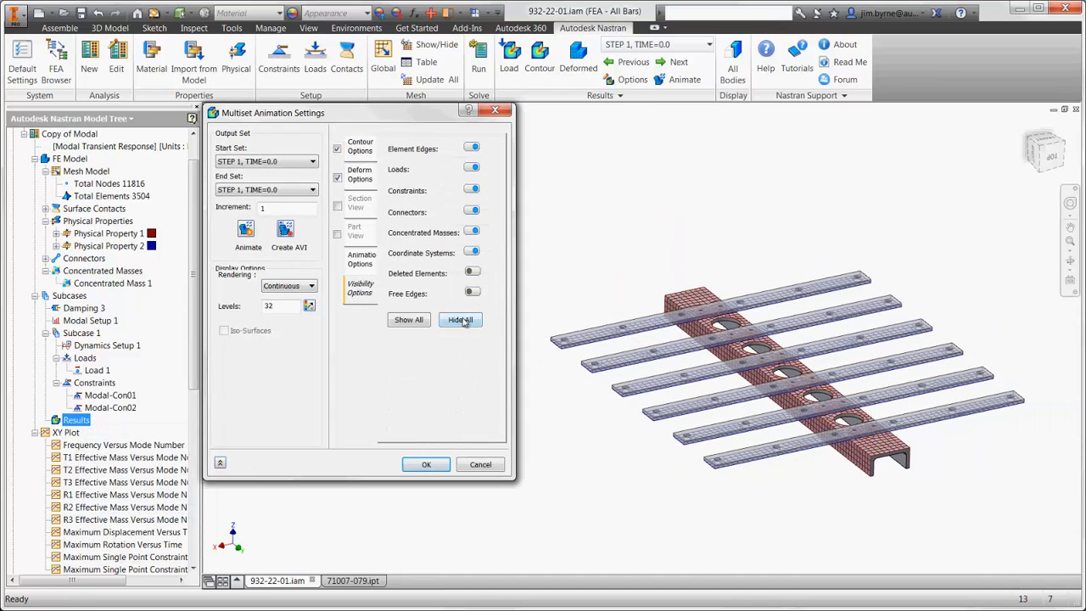
click(460, 319)
click(273, 190)
drag(312, 327, 312, 381)
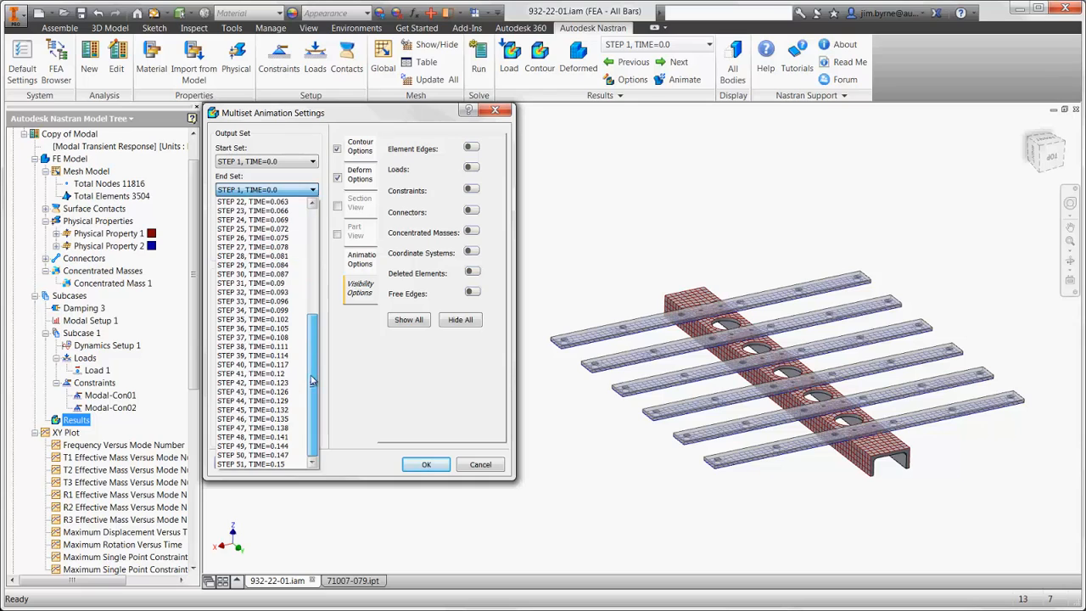
click(253, 464)
- Animate the top SHELL VON MISES contour with a specified data range of 0 to 7000, stop it, and close the animation settings
click(361, 148)
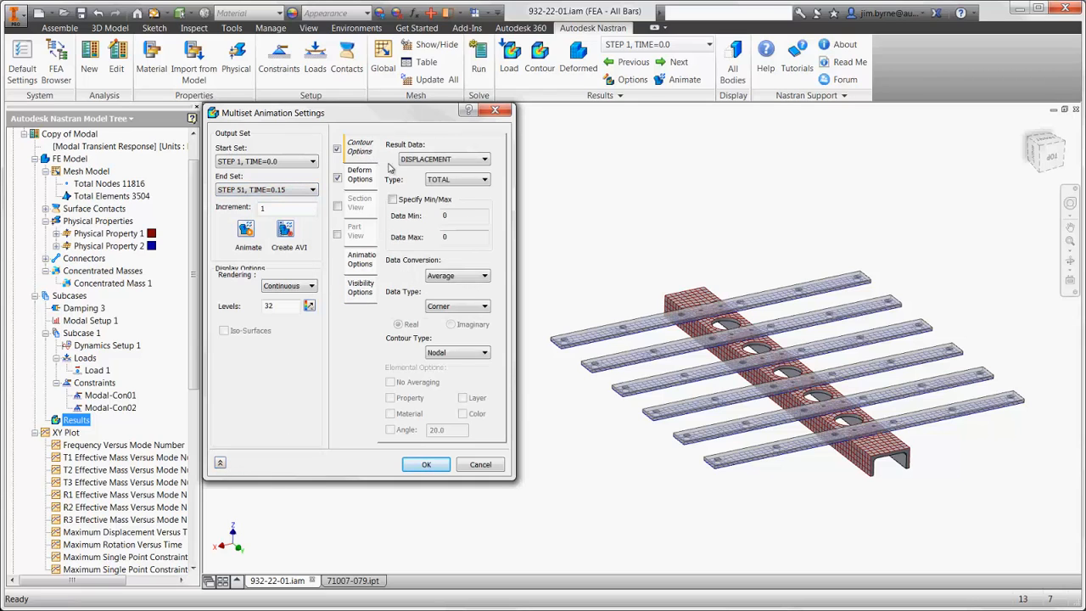
click(441, 160)
click(402, 377)
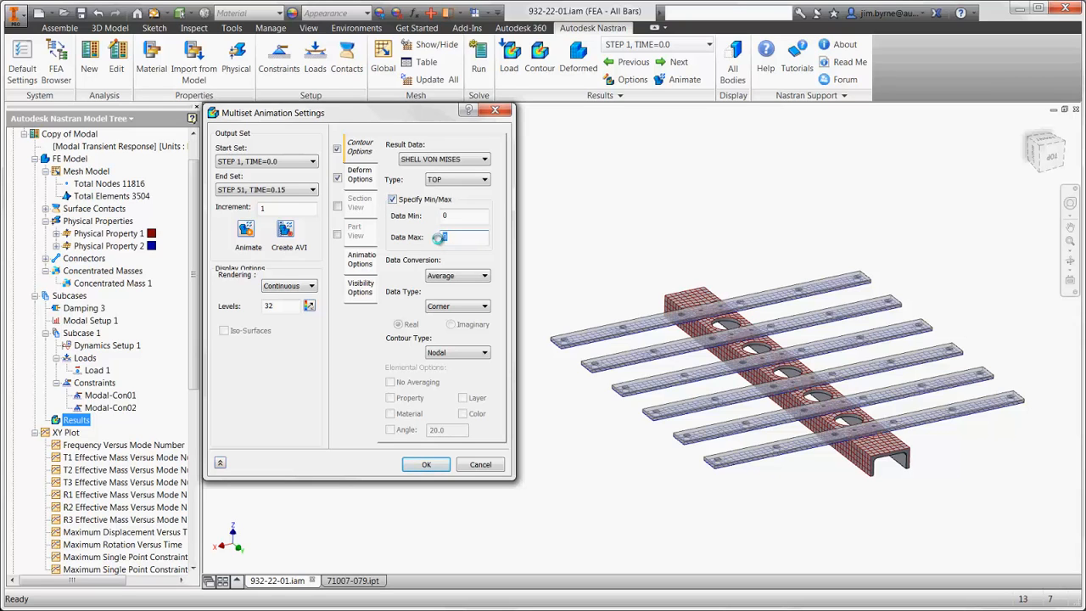
click(247, 231)
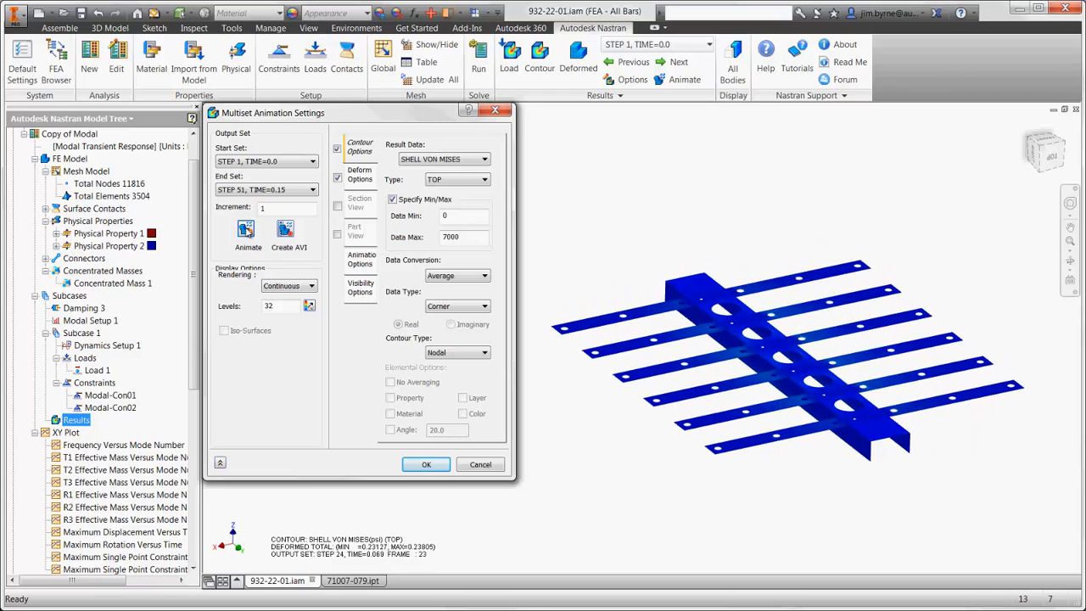
click(248, 234)
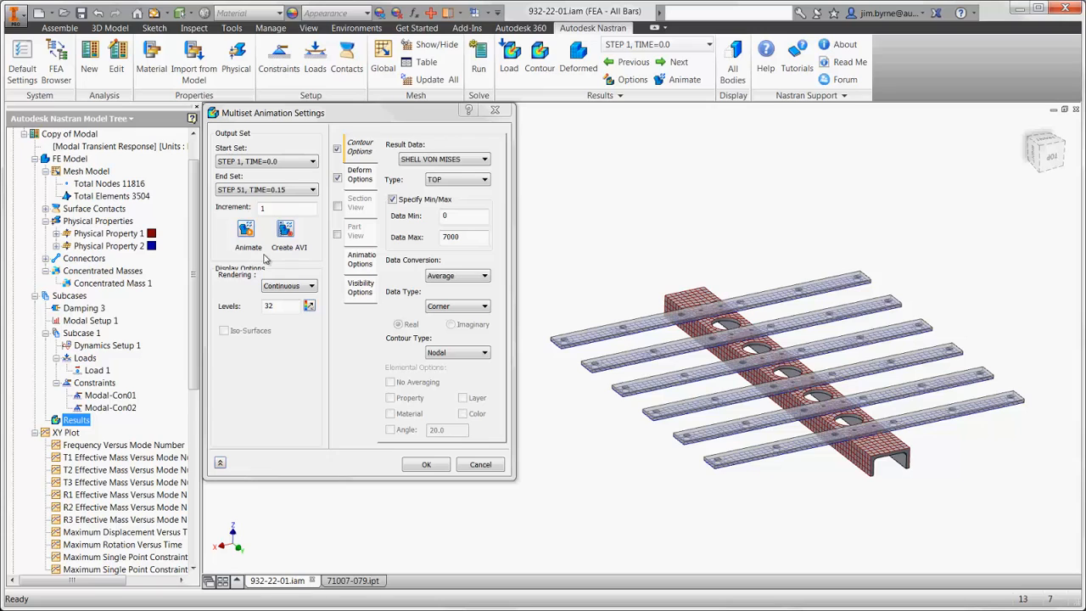
click(413, 466)
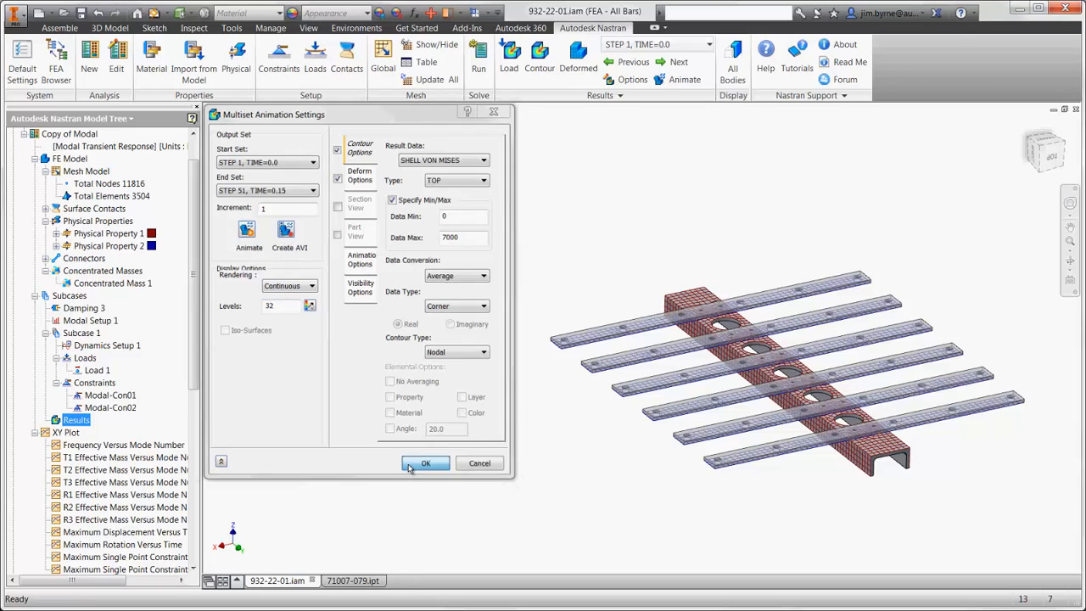
- Create an XY plot named Response for the EndBars node group and display its total displacement over time
right_click(68, 434)
click(95, 442)
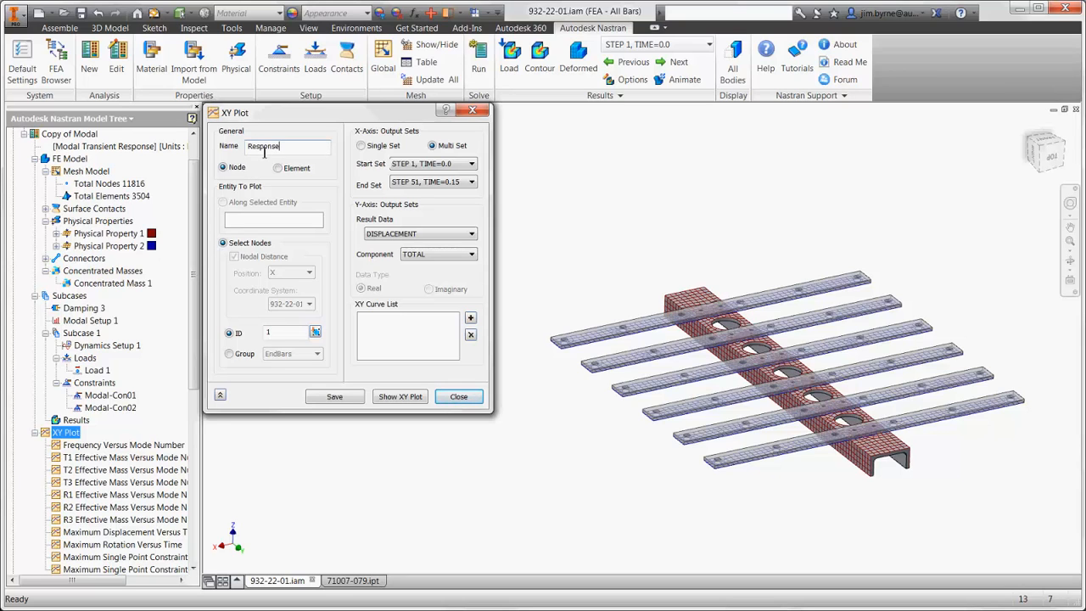
click(229, 354)
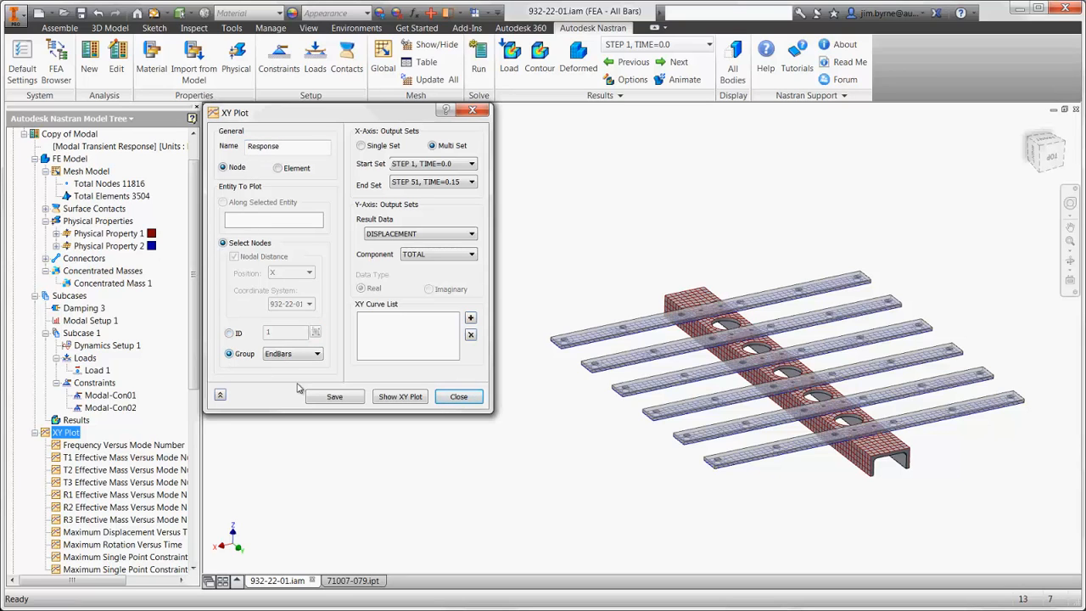
click(386, 398)
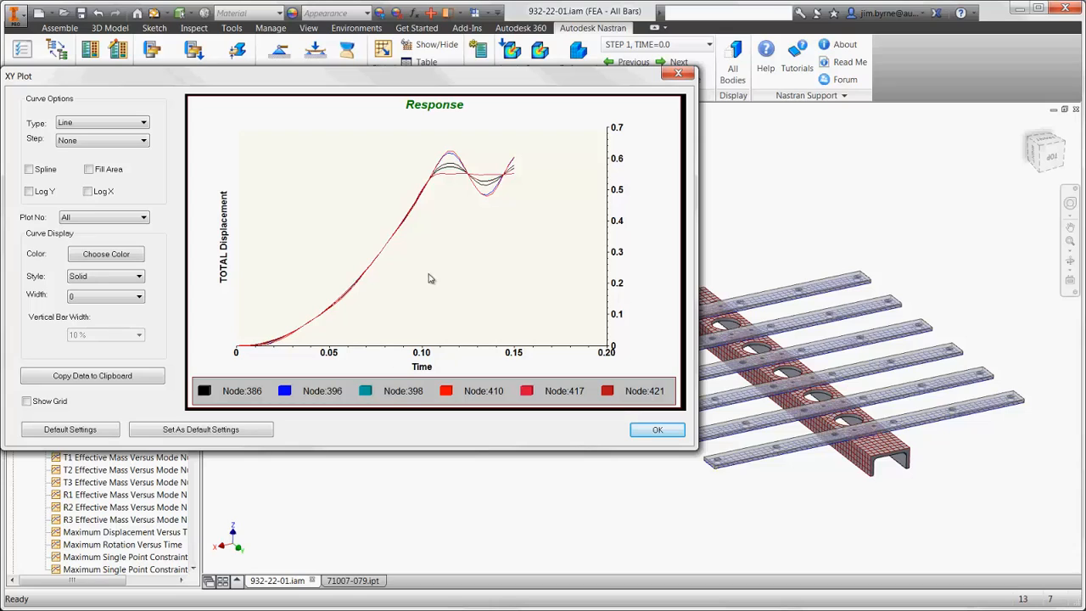
- Check the highest and lowest points of the oscillation on the displacement curves, and save the Response plot
mouse_move(451, 156)
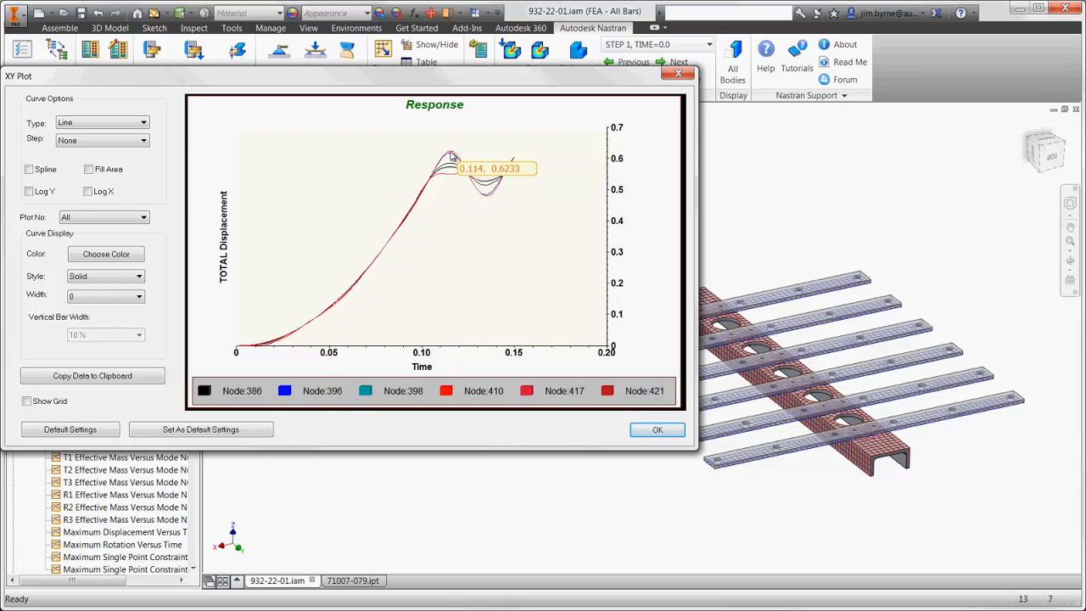
mouse_move(487, 200)
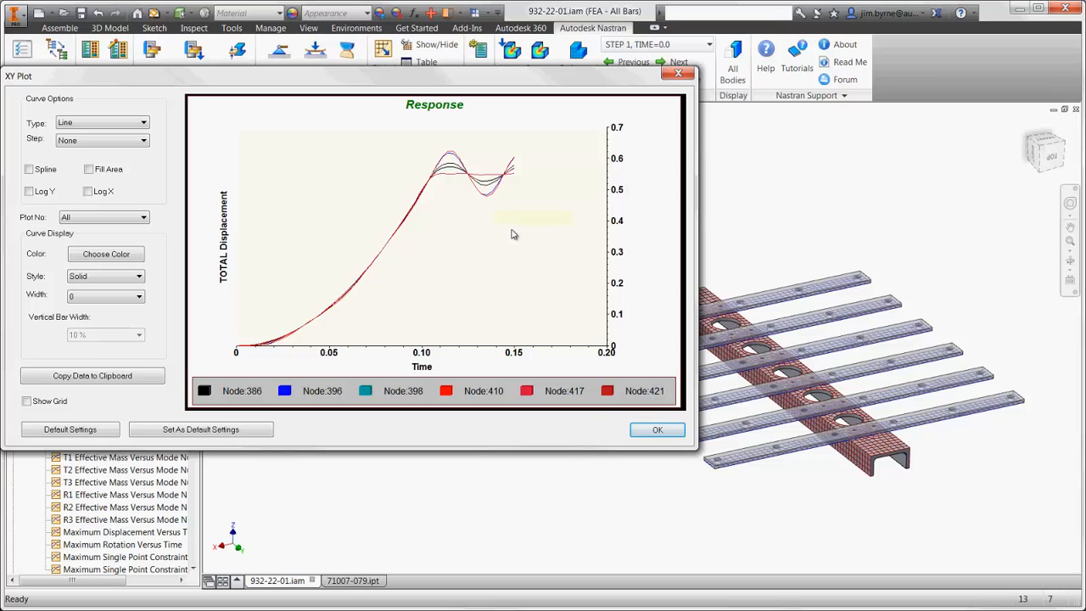
click(651, 429)
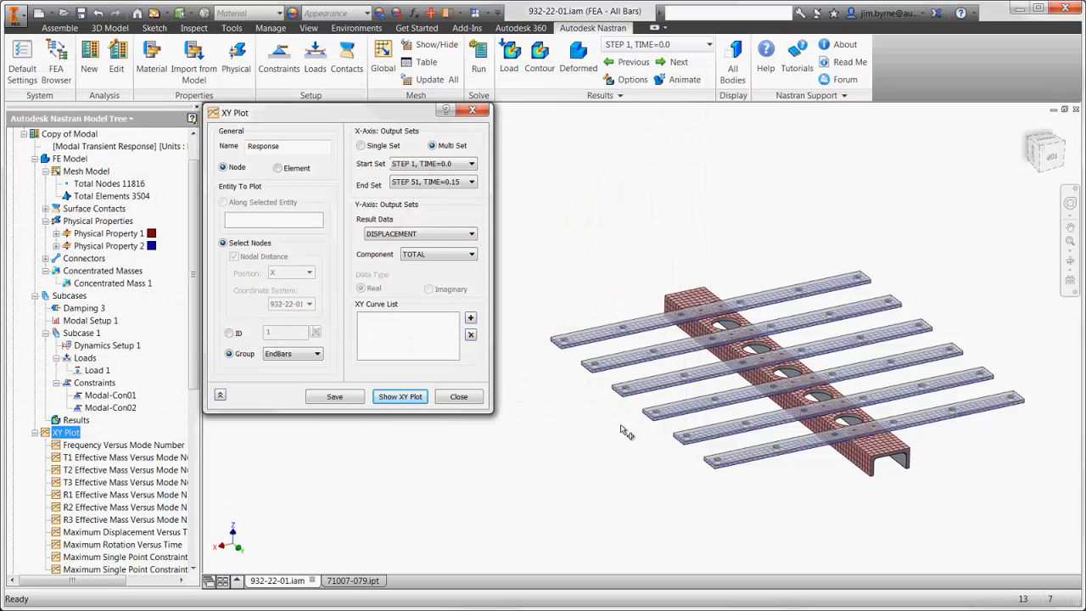
click(349, 398)
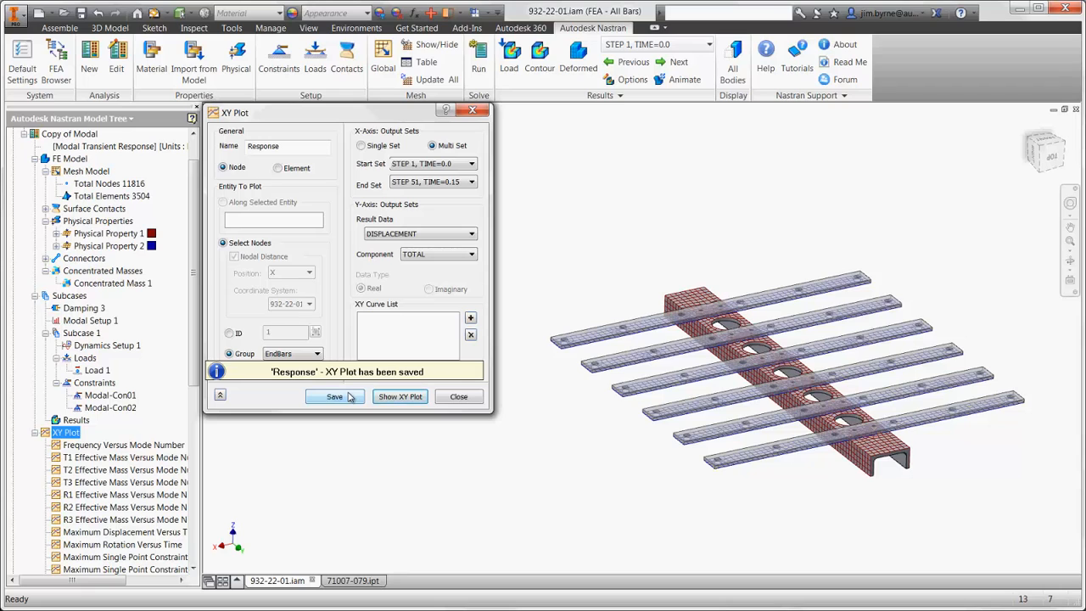
click(451, 397)
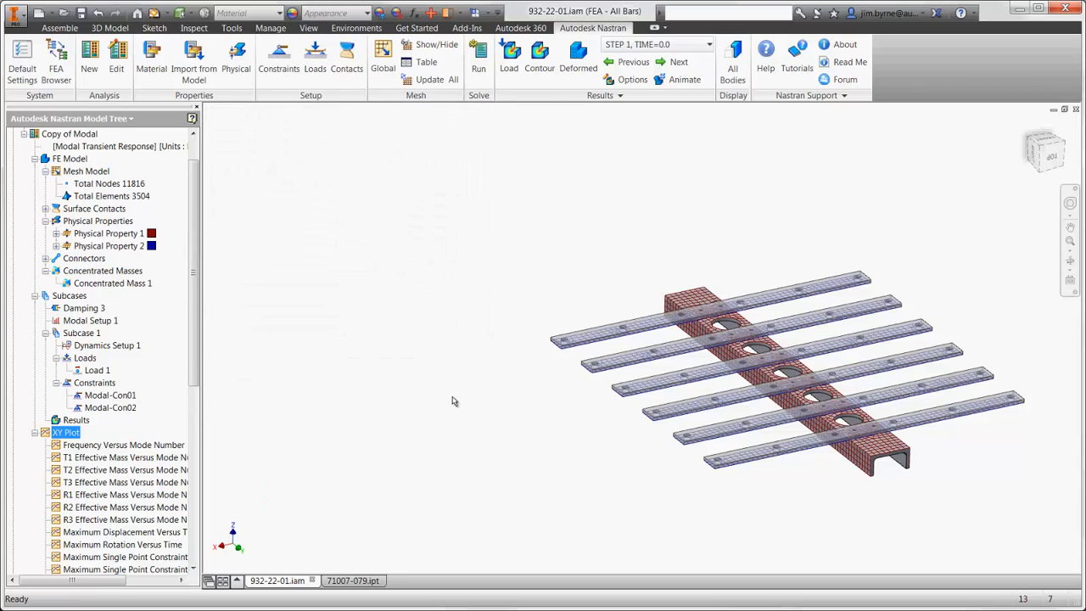
- Set the shell thickness of Physical Property 2 to 0.5 in and solve the transient analysis again
right_click(141, 247)
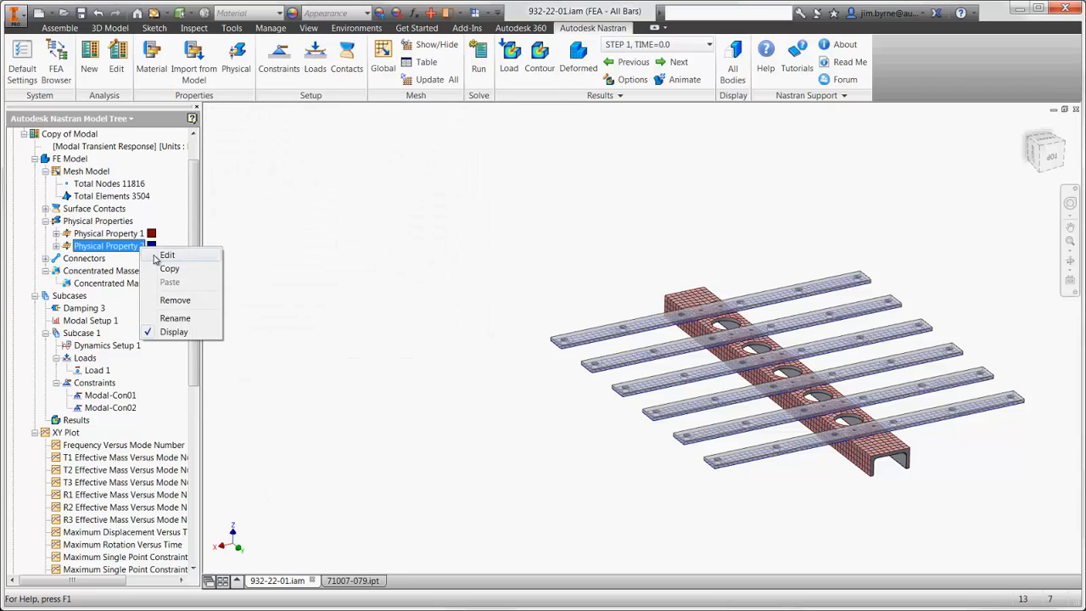
click(155, 254)
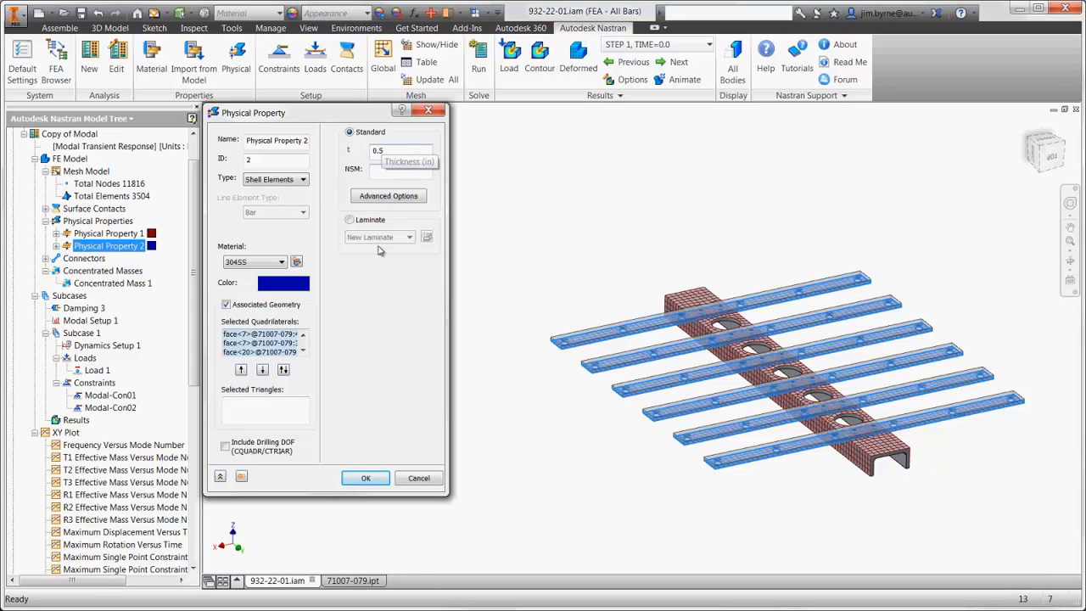
click(353, 478)
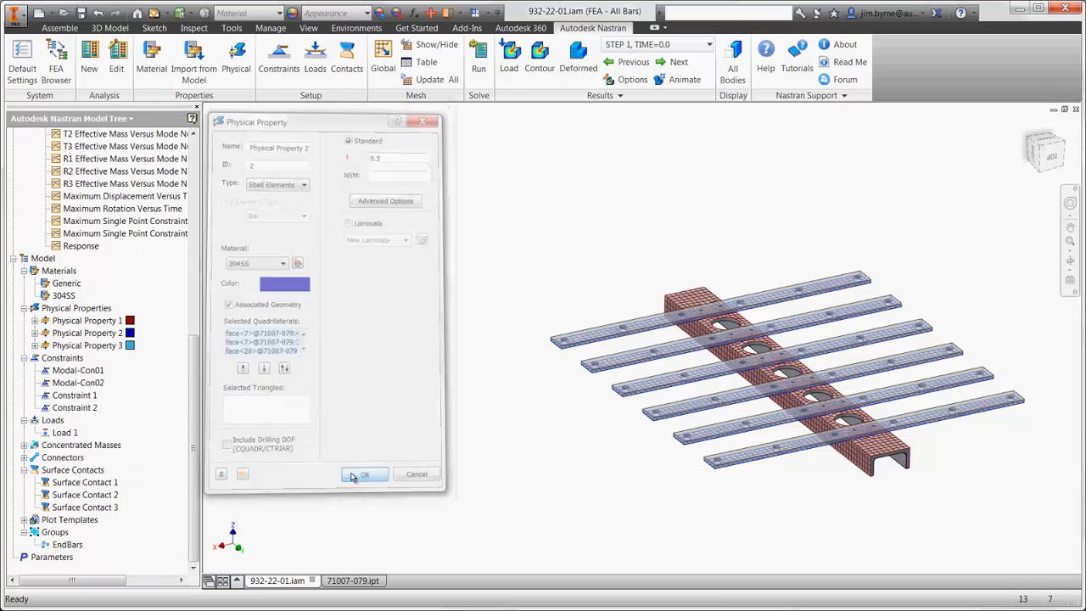
click(479, 72)
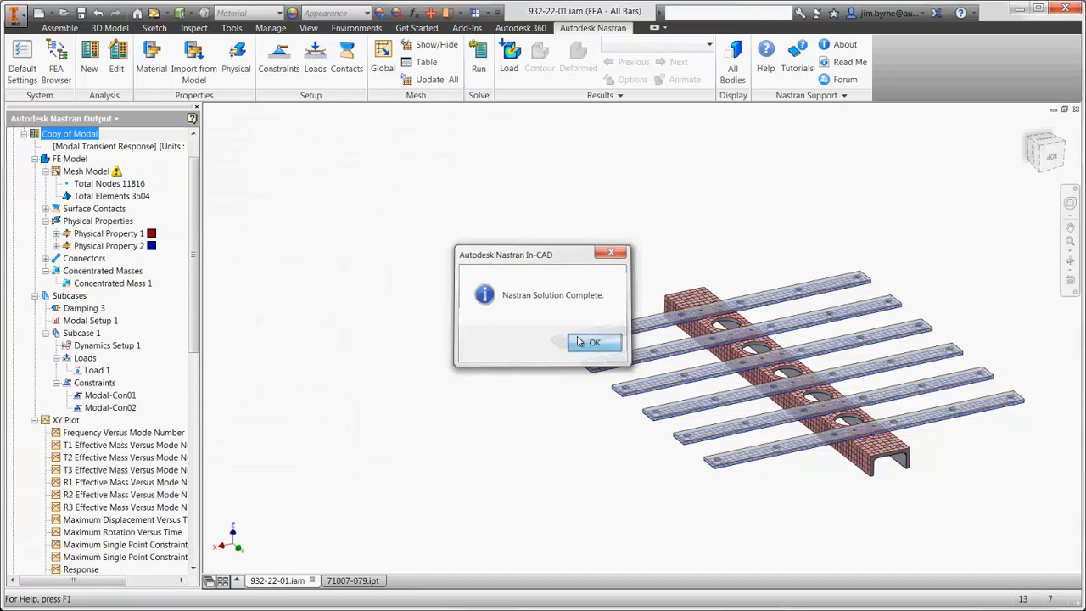
click(594, 343)
- Plot the total displacement over time for the EndBars node group, check the curve's peak, and close the plot without saving it
right_click(66, 437)
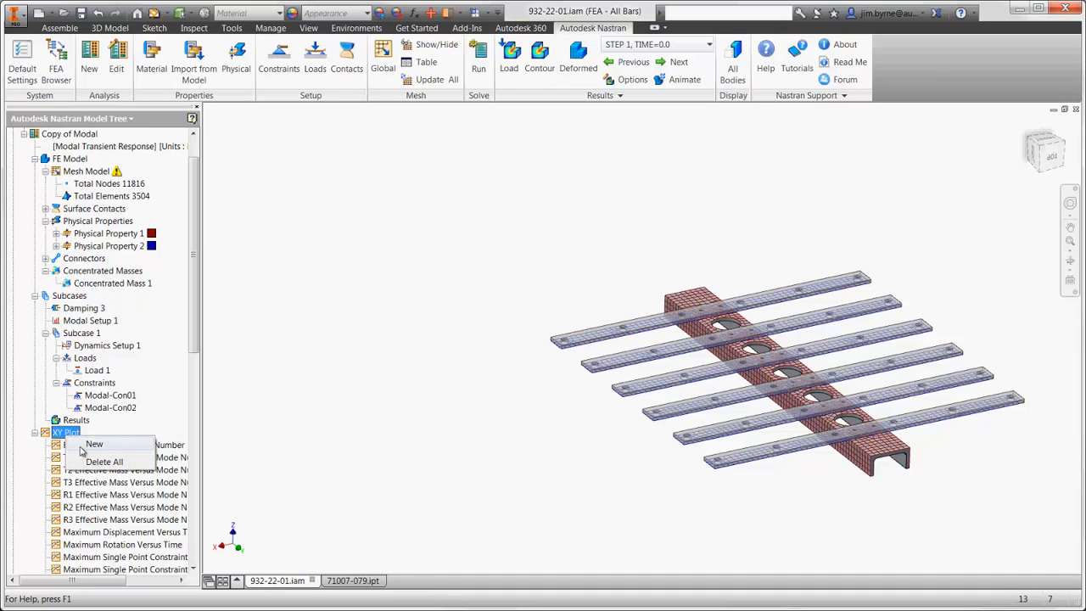
click(88, 445)
click(229, 354)
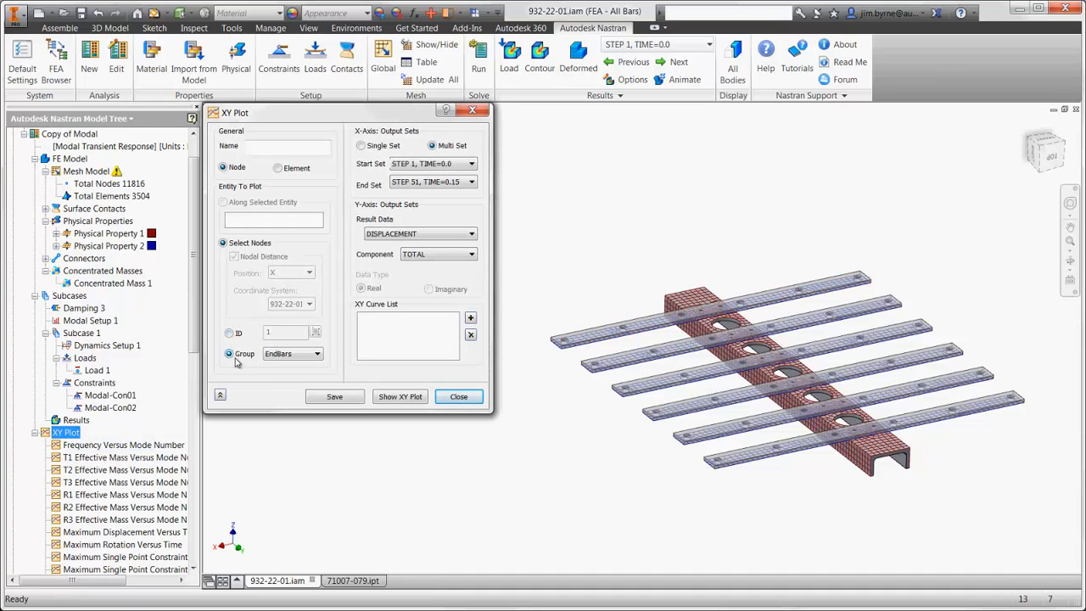
click(399, 396)
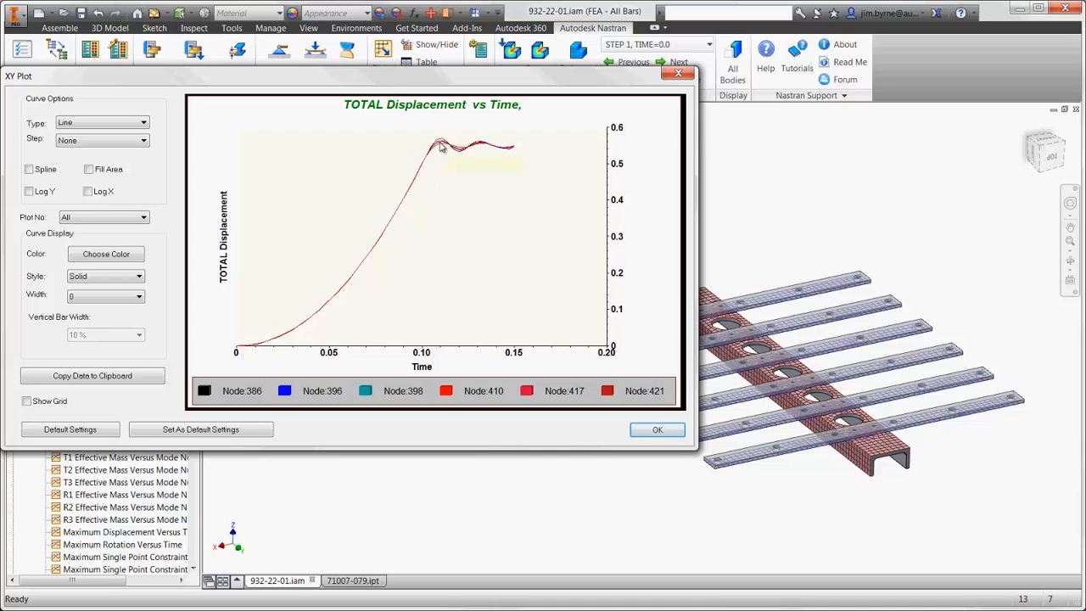
mouse_move(440, 145)
click(658, 429)
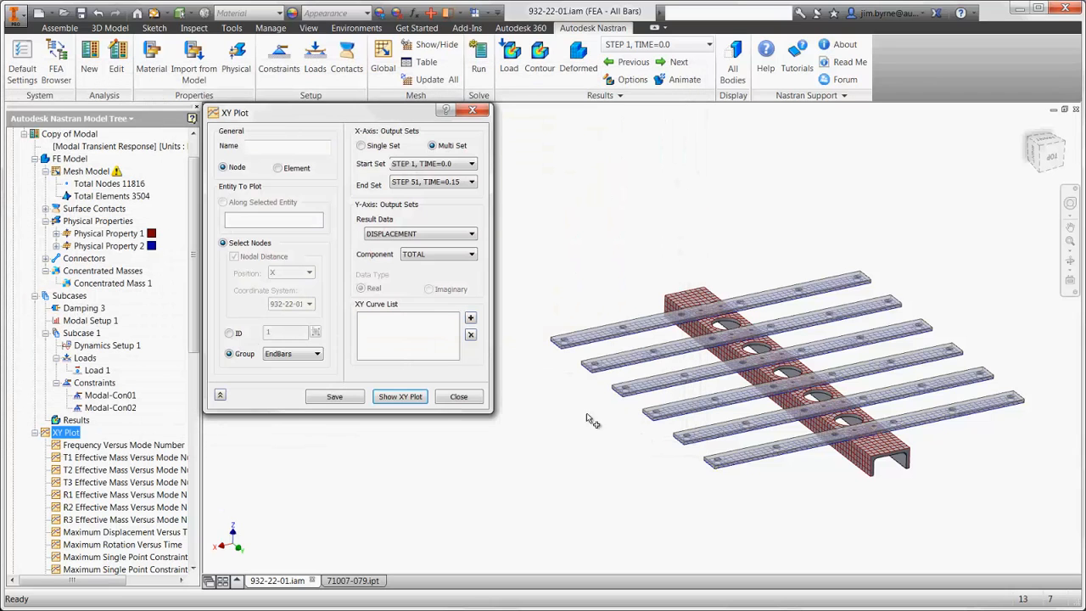
click(476, 398)
- Set the Thickness user parameter of the bar part 71007-079.ipt to 0.5 in
key(F6)
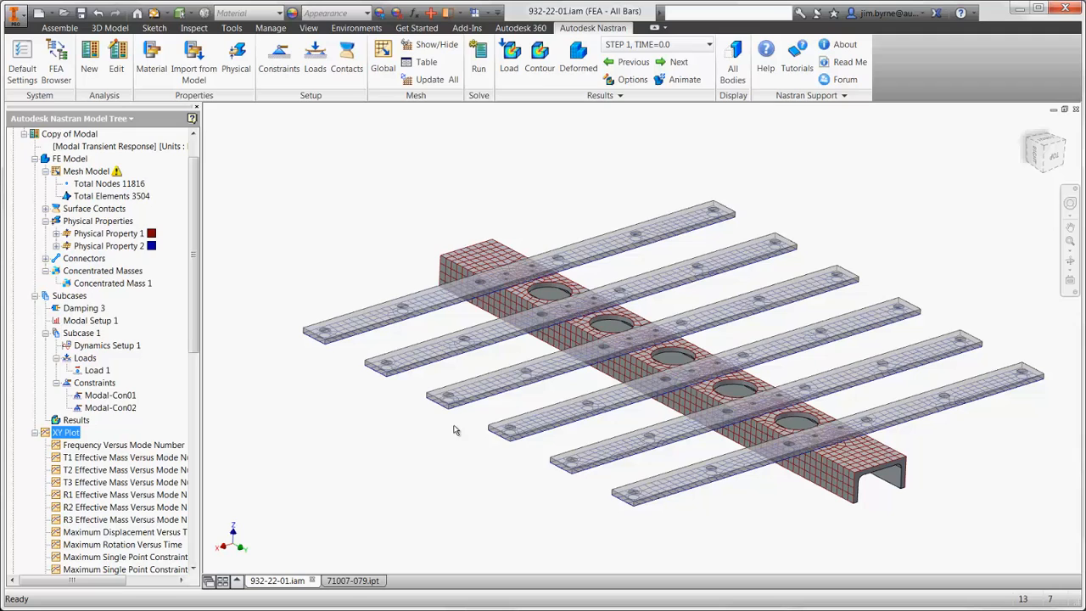
click(365, 579)
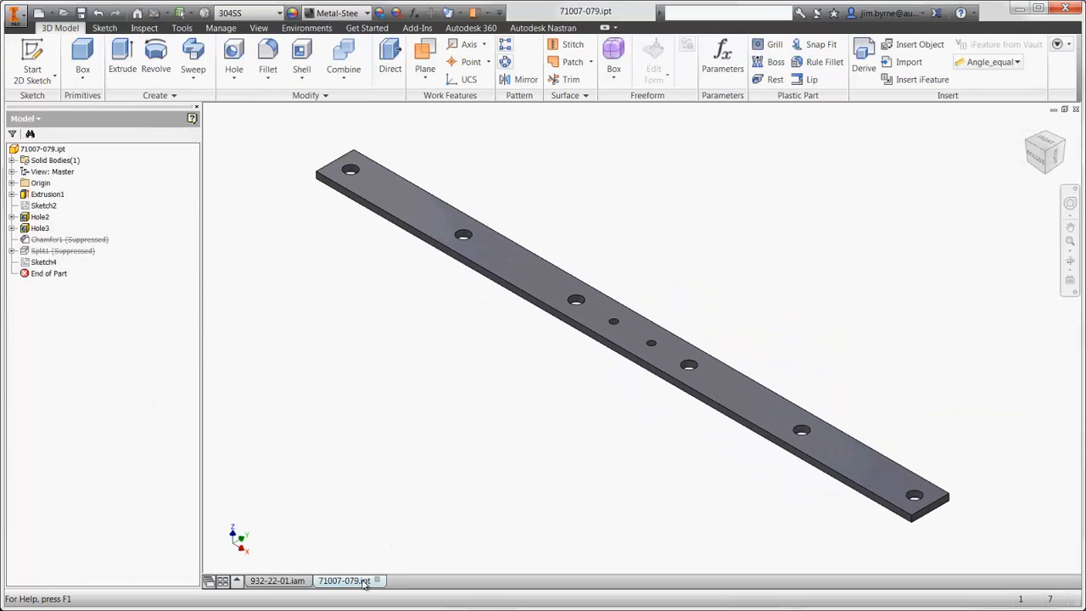
click(722, 59)
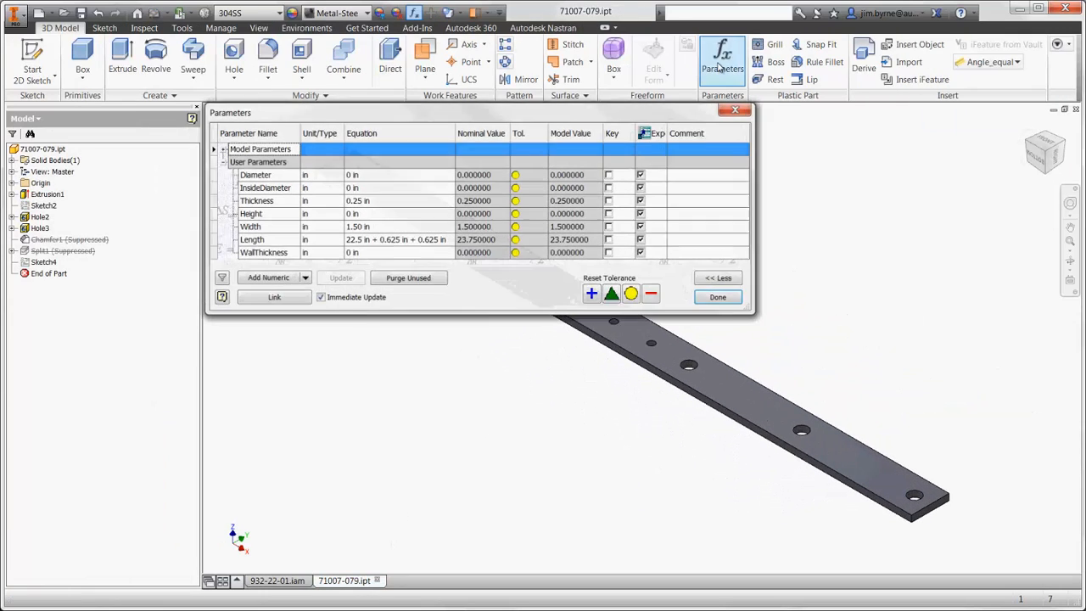
click(384, 202)
text(.5)
key(Return)
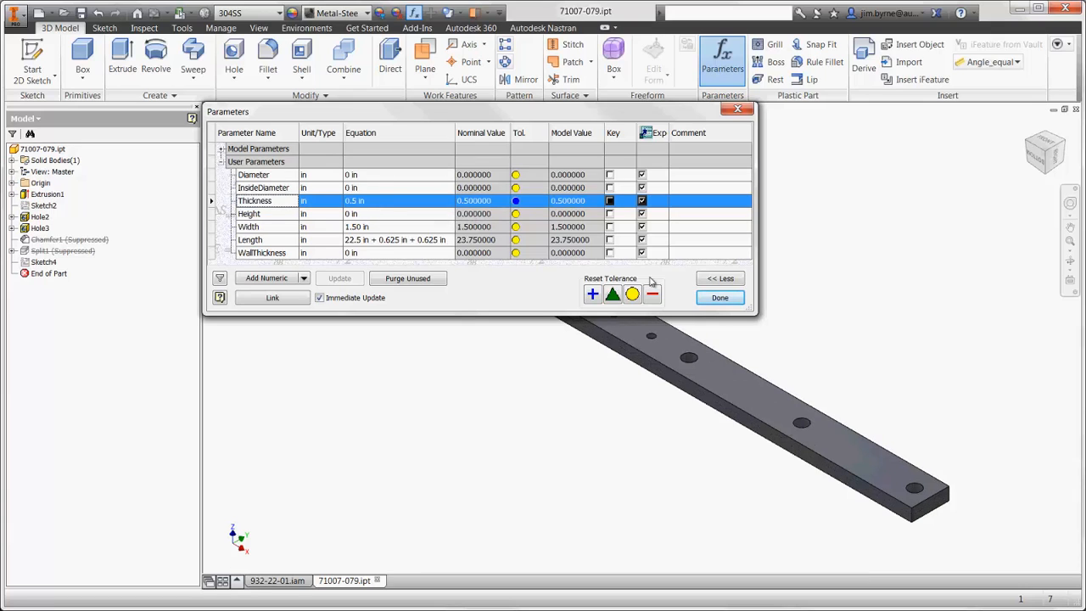
click(712, 298)
- Return to assembly 932-22-01.iam, hide the mesh, and activate the New Design level of detail from the assembly model tree
click(276, 580)
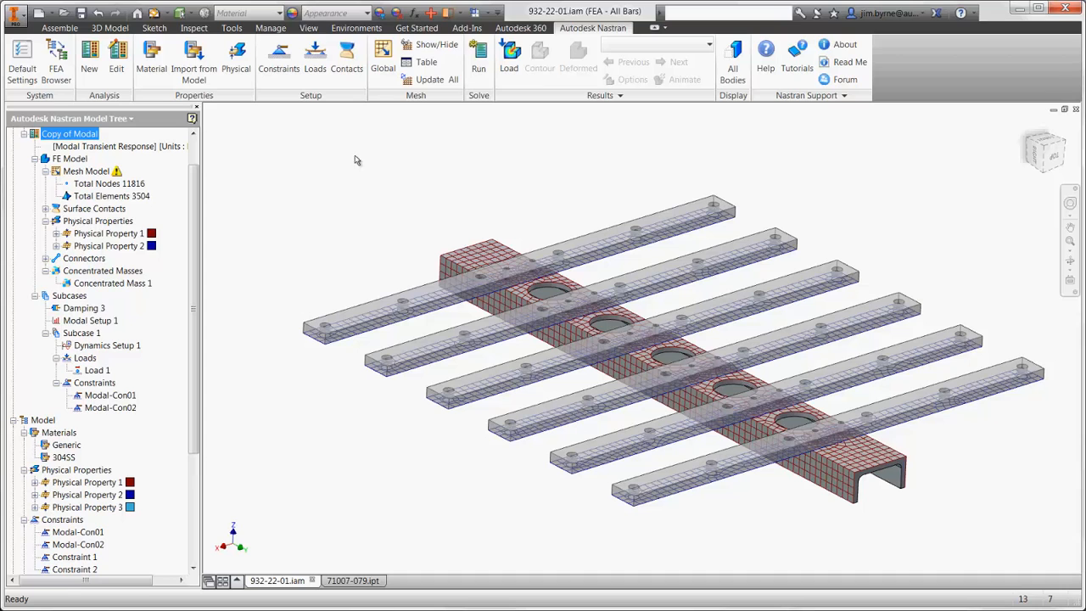
click(420, 44)
click(57, 73)
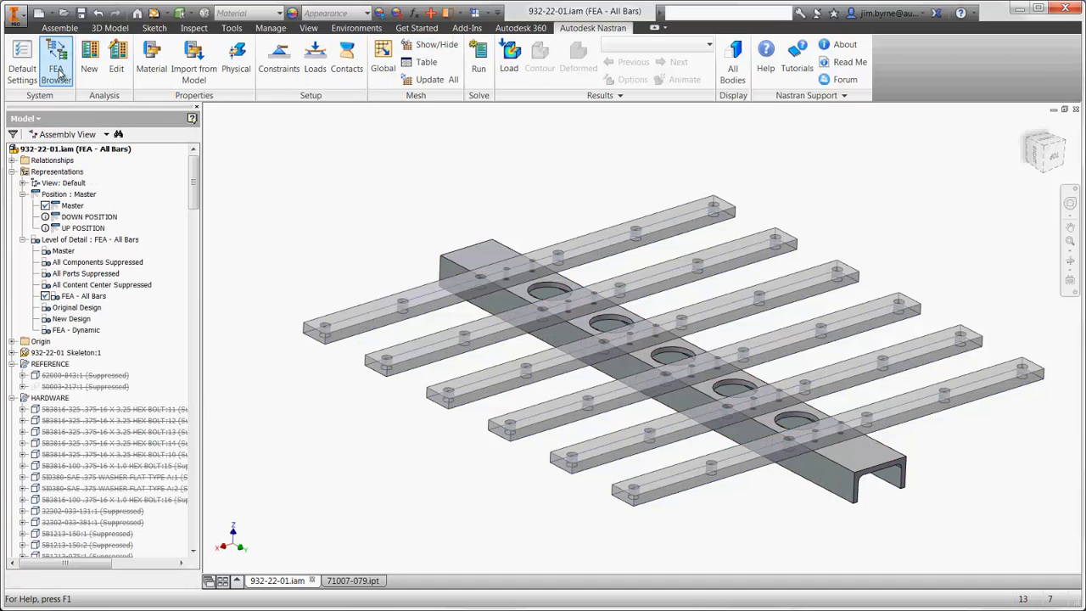
double_click(67, 320)
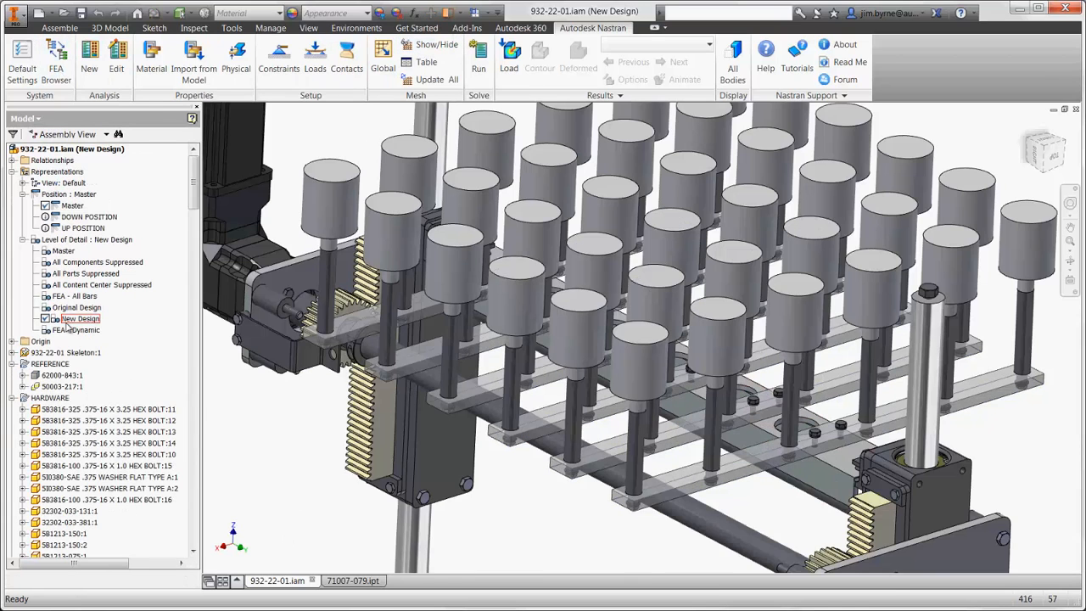
key(F6)
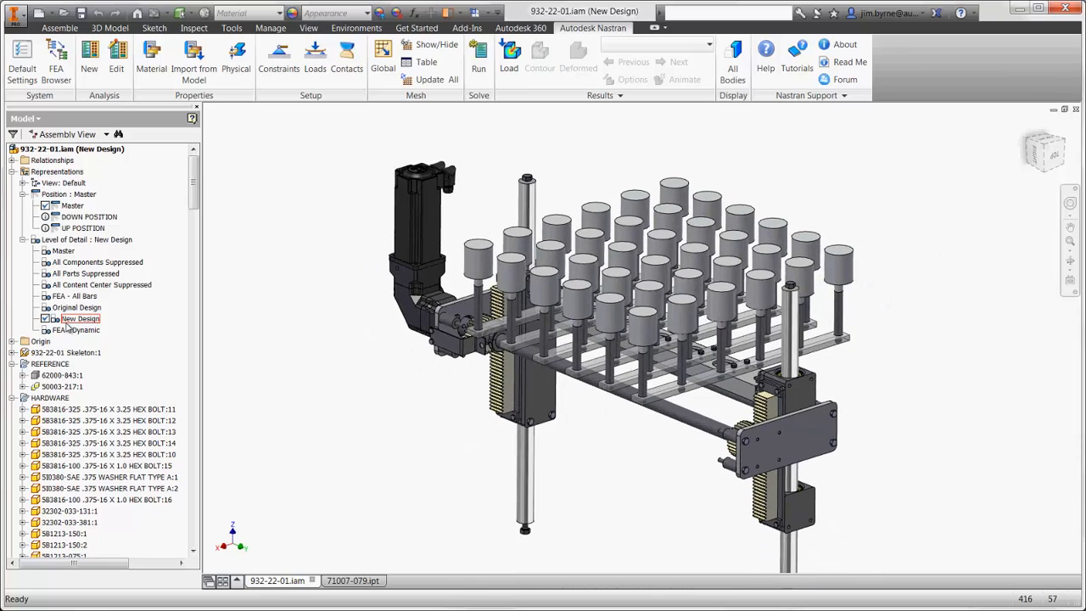